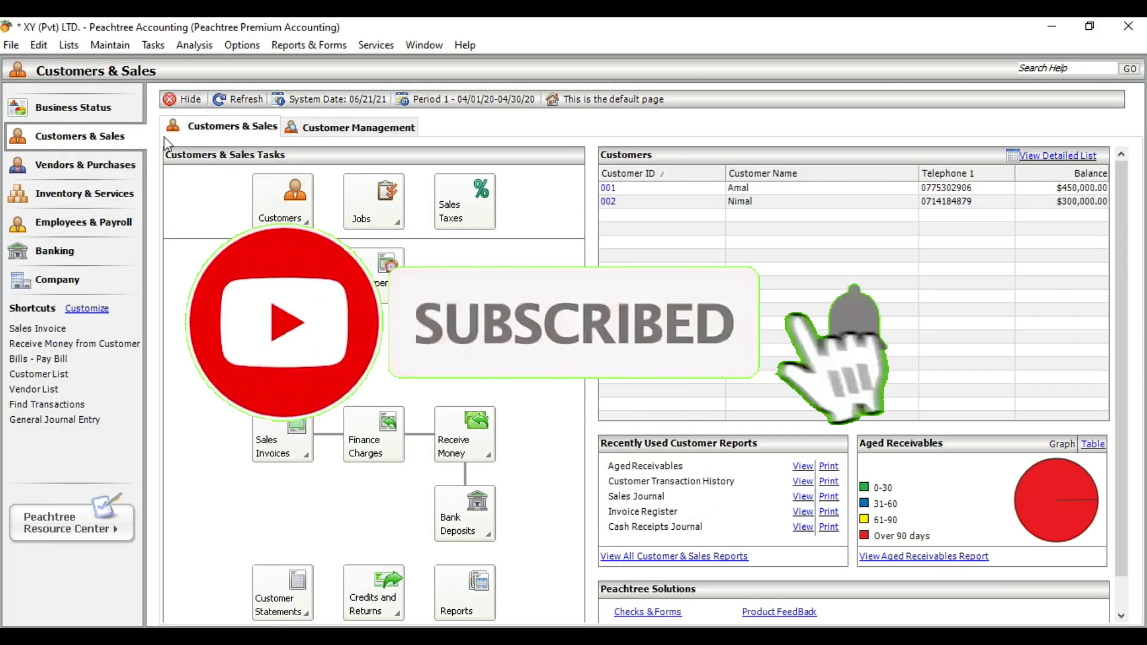
Step: Start setting up a new sales tax whose total rate consists of 1 individual rate
left_click(465, 220)
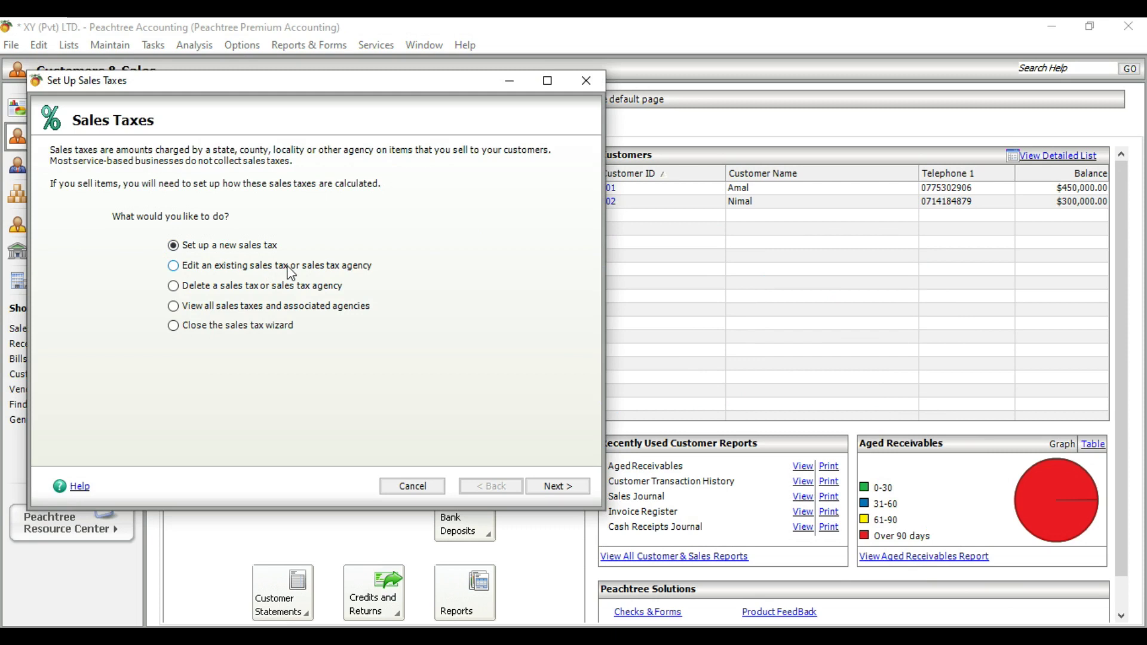
left_click(413, 486)
left_click(110, 44)
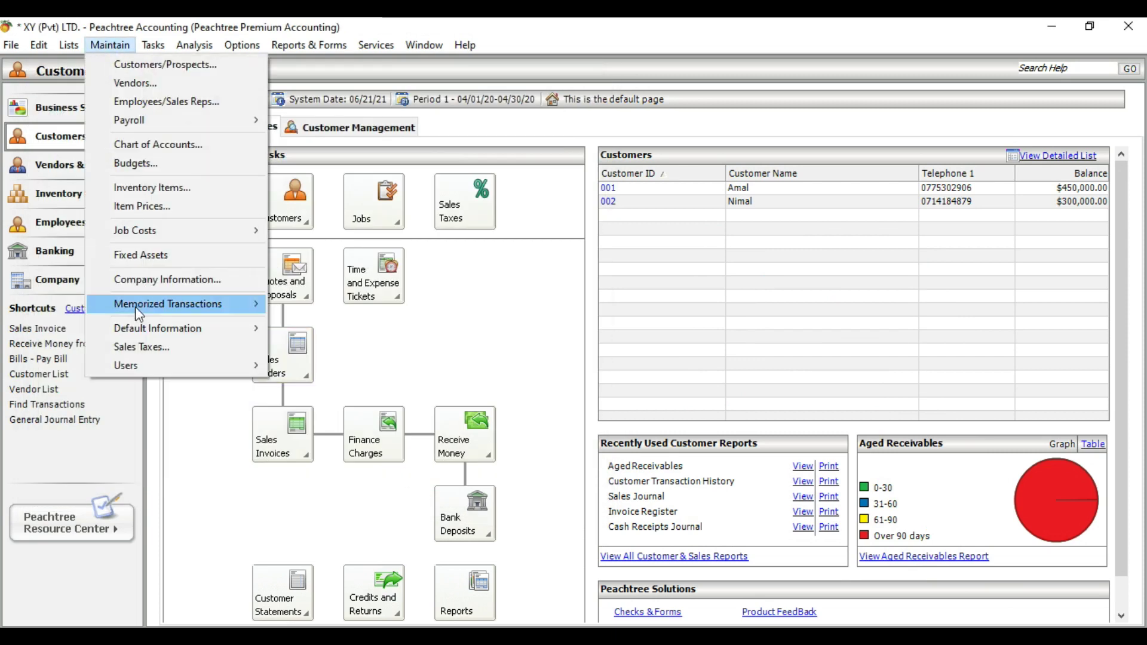
left_click(141, 347)
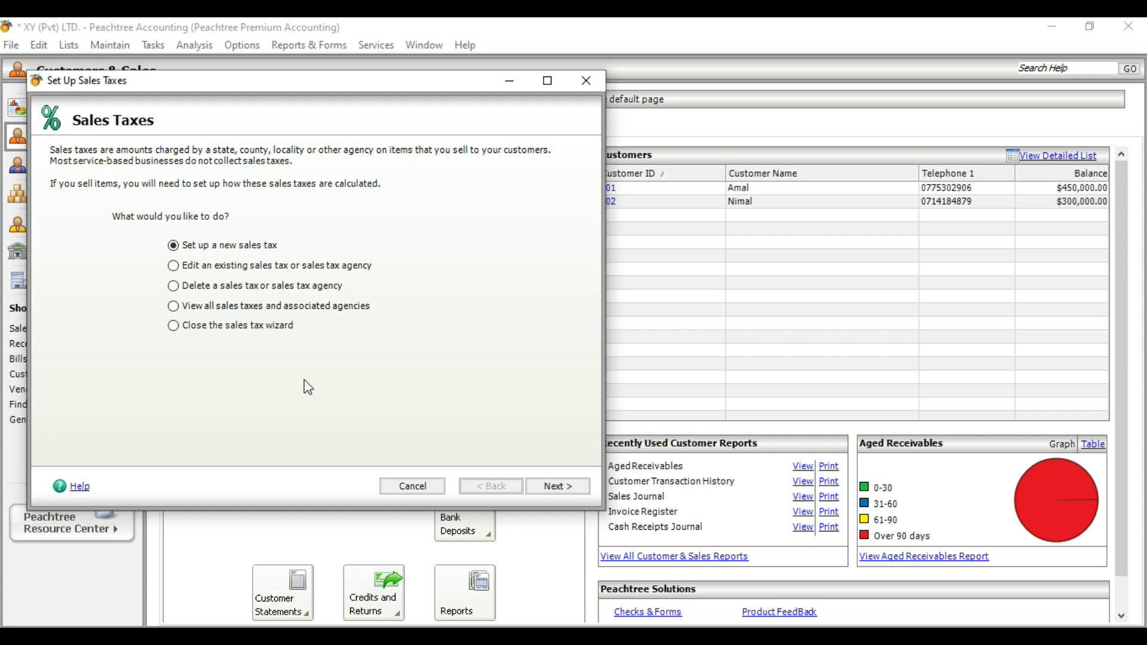
left_click(560, 487)
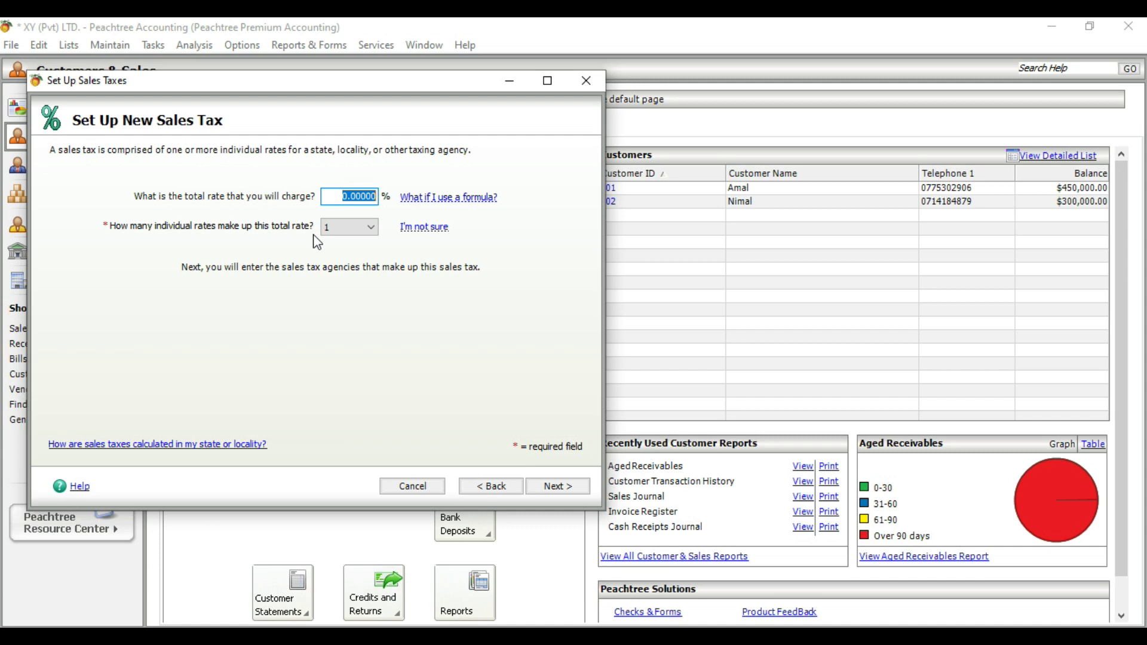
left_click(371, 230)
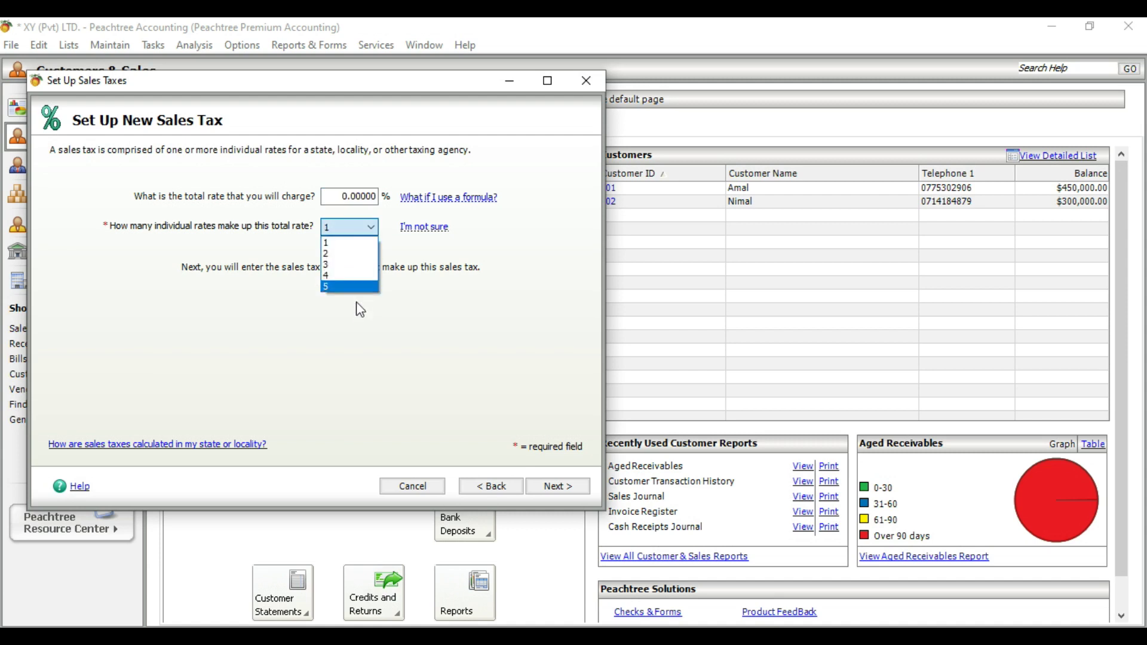
left_click(362, 243)
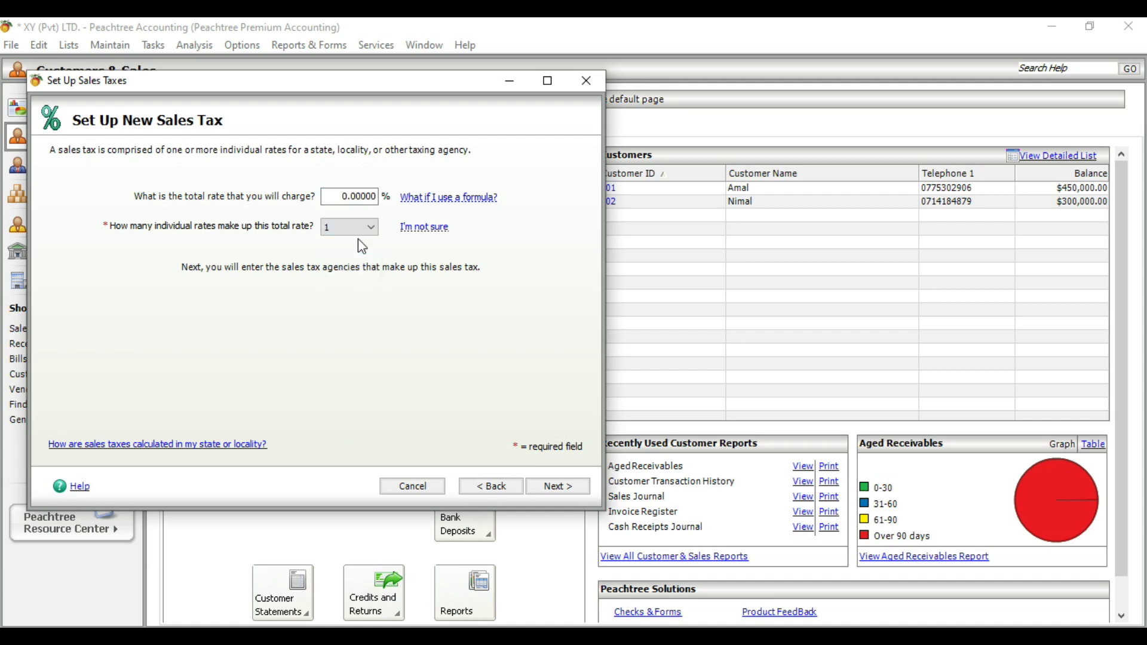
left_click(562, 487)
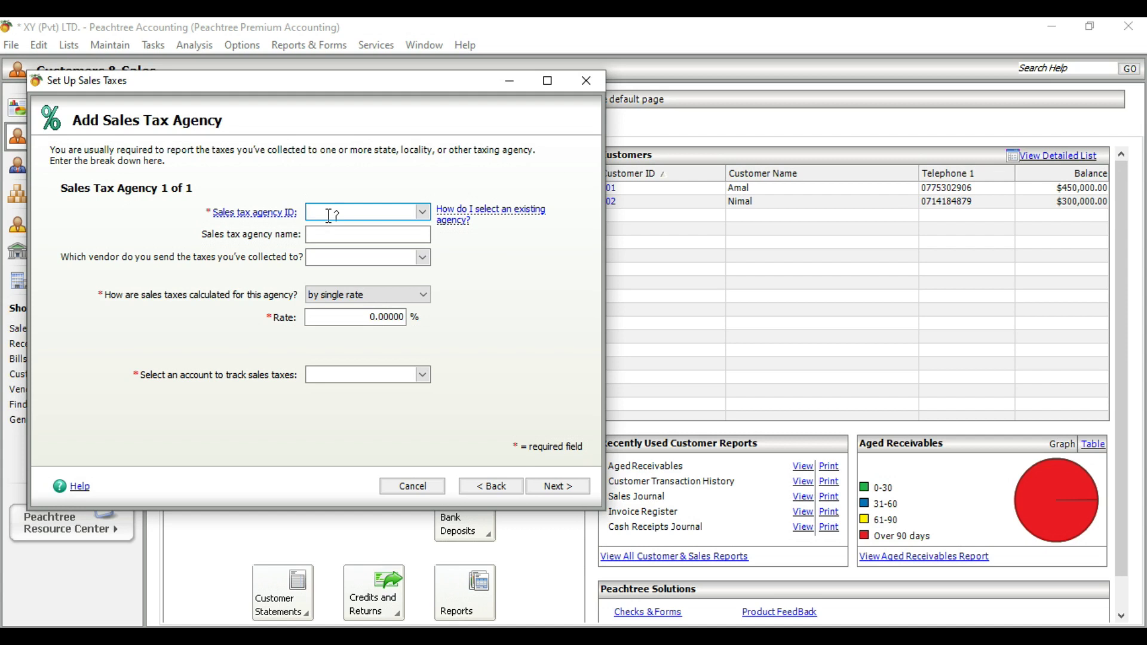
Step: Enter IRD as the sales tax agency ID and Inland Revenue Department as the agency name
type("IRD")
left_click(325, 351)
left_click(328, 231)
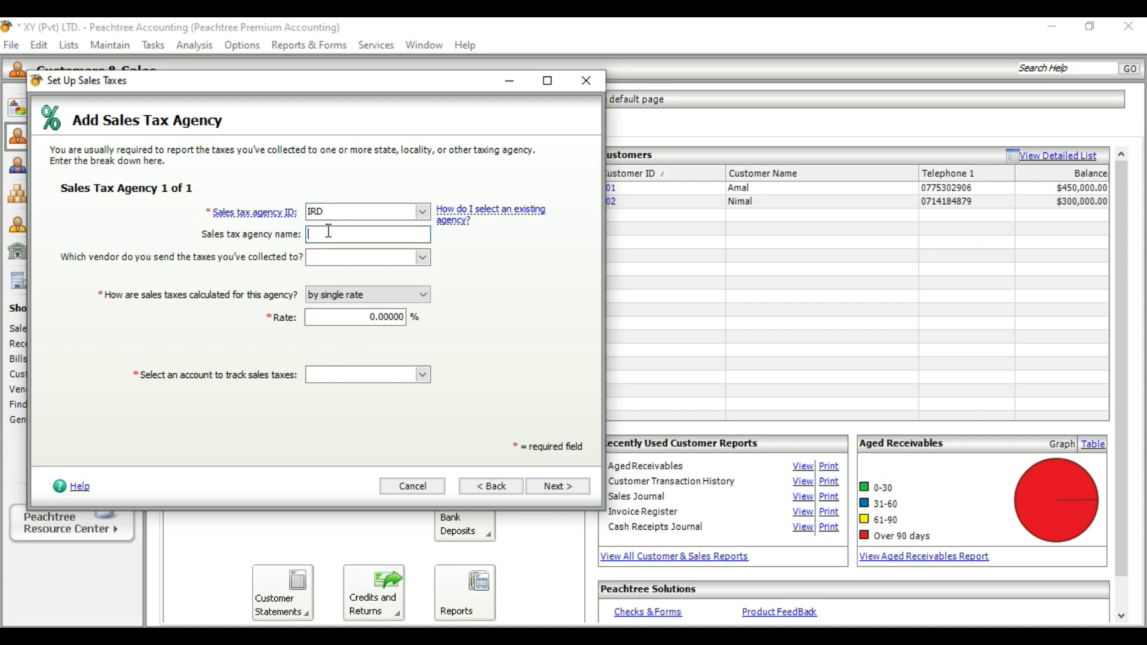
type("Inland Revenue Department")
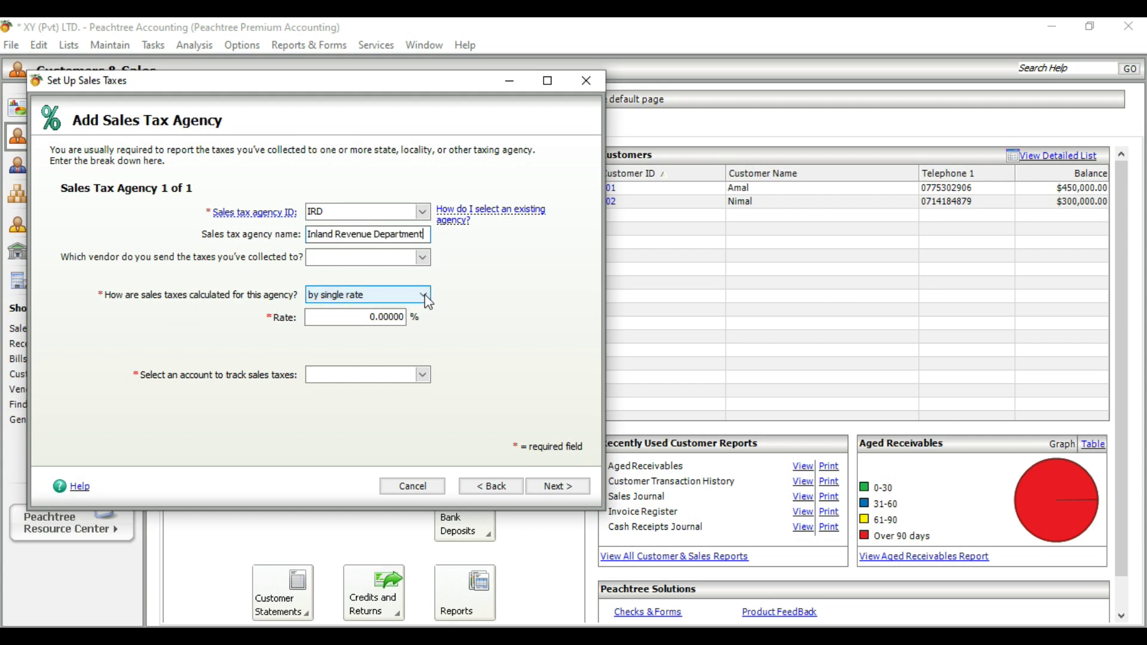
Step: Calculate the agency's sales taxes by single rate and set the rate to 8%
left_click(424, 296)
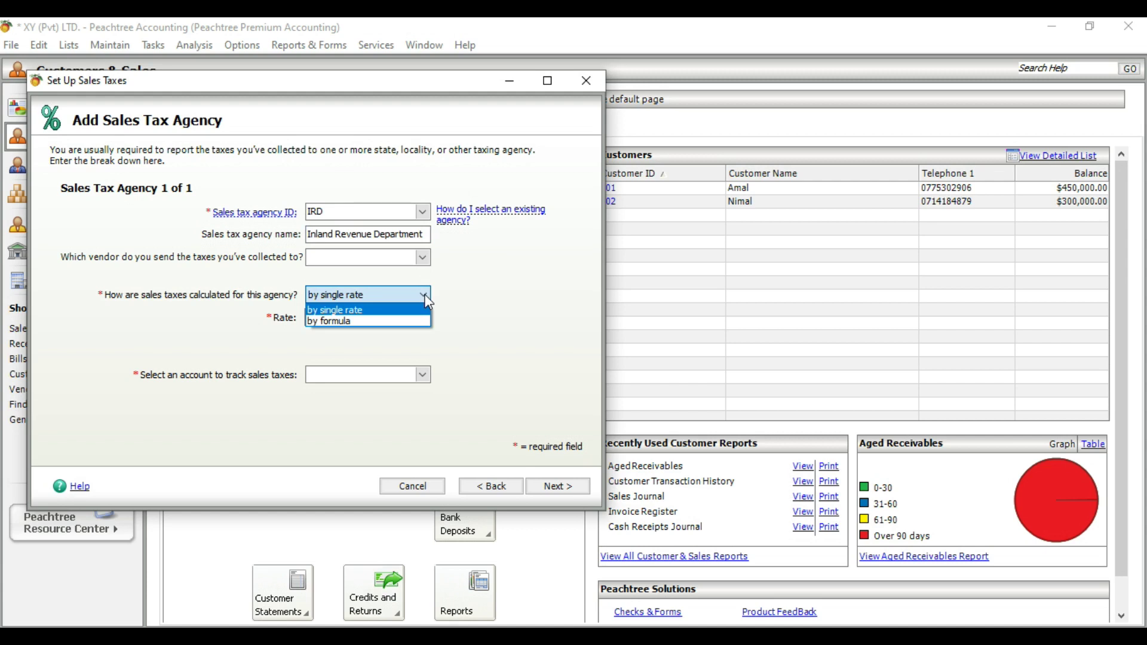
left_click(357, 321)
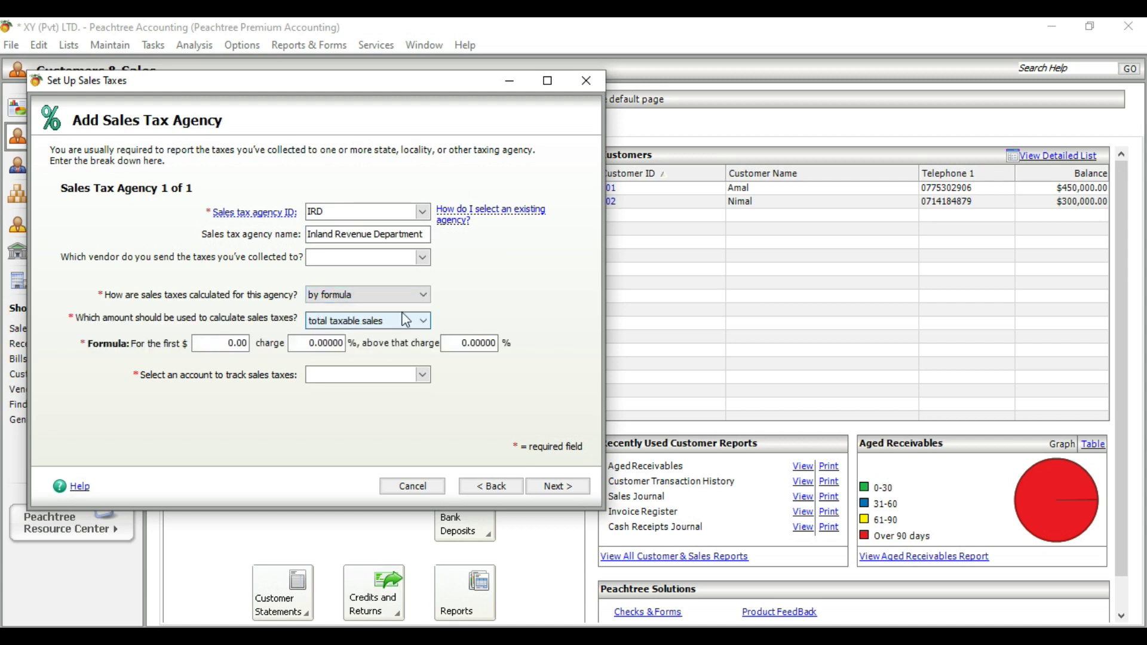
left_click(425, 296)
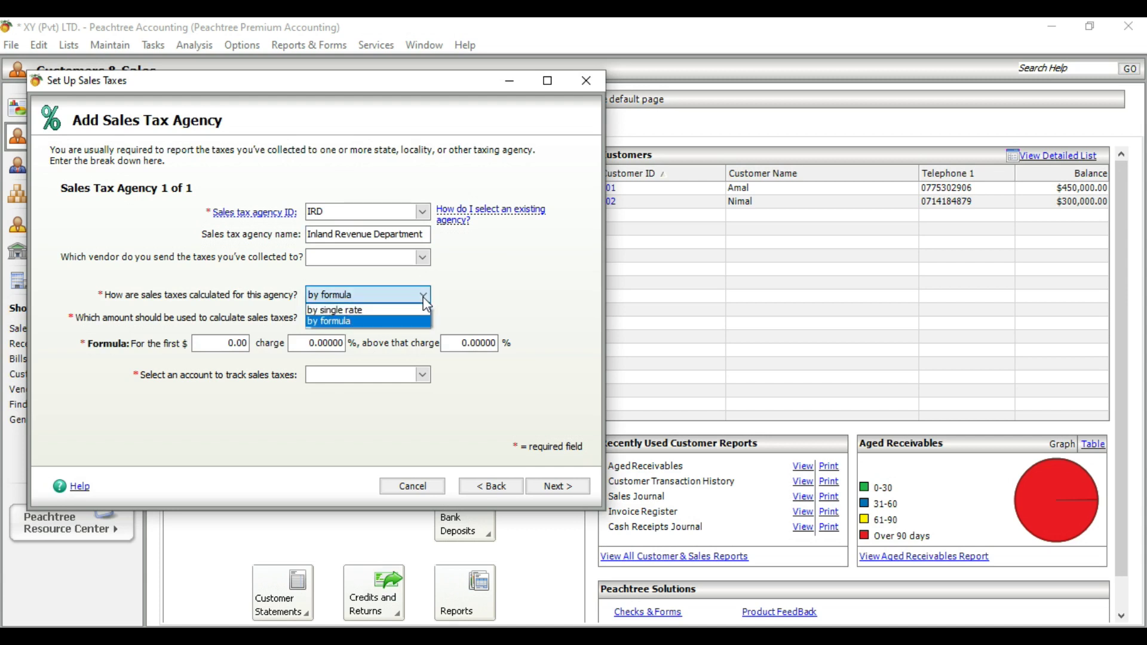
left_click(367, 307)
left_click_drag(370, 317, 429, 317)
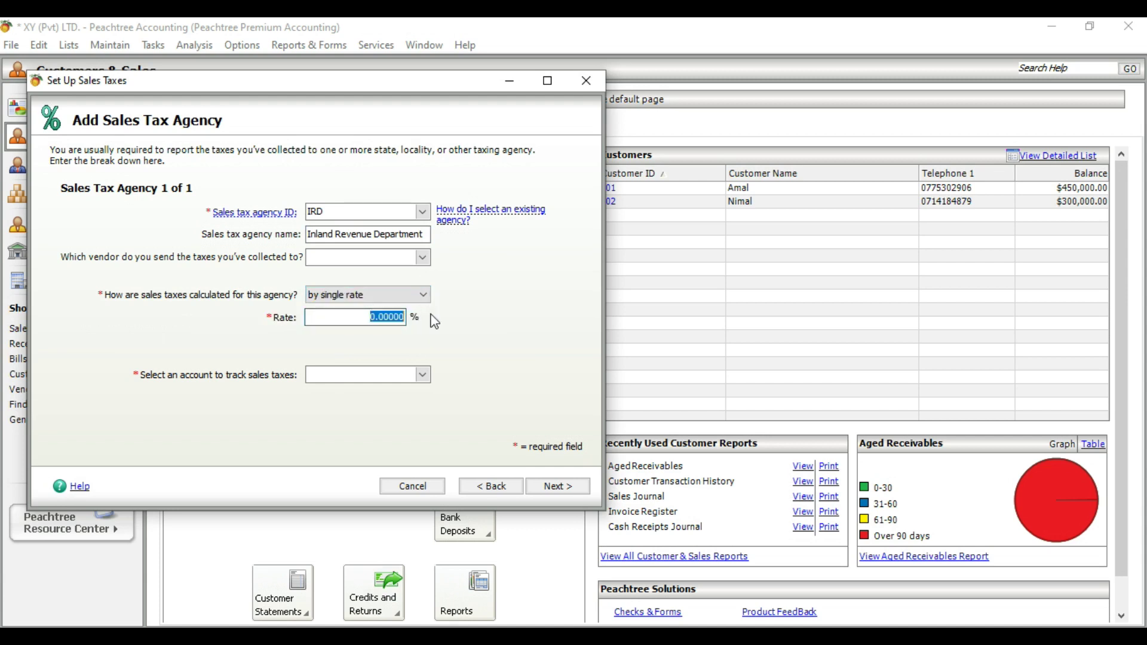
type("8")
Step: Choose the VAT Control account to track the agency's sales taxes and accept the agency details
left_click(424, 375)
left_click_drag(582, 406, 579, 464)
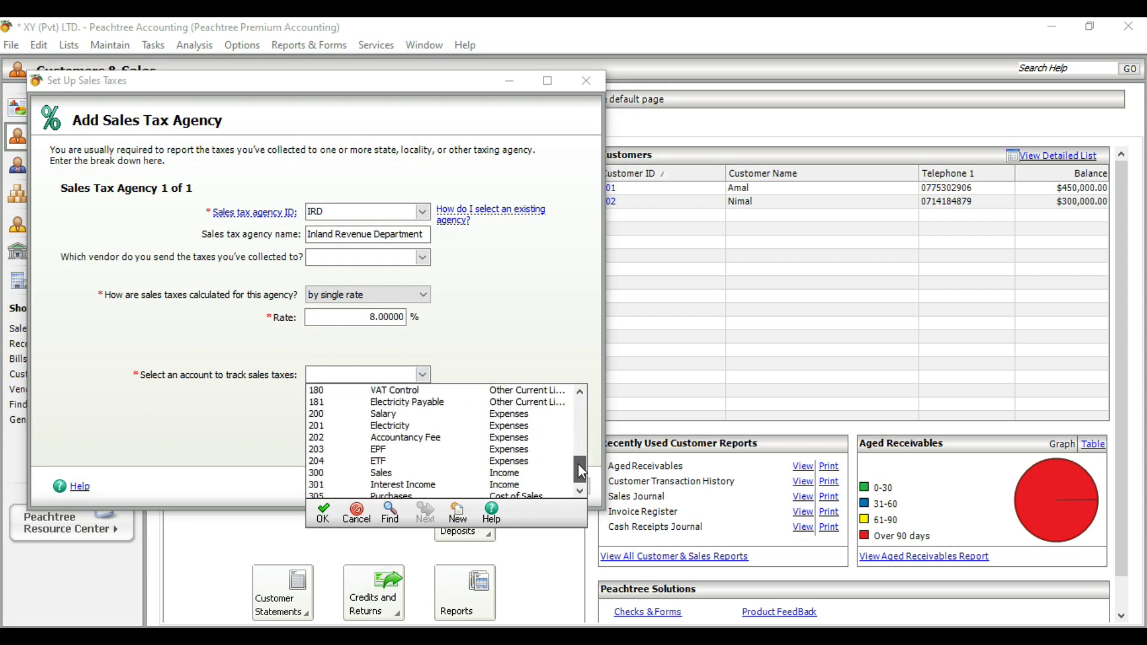
left_click(318, 394)
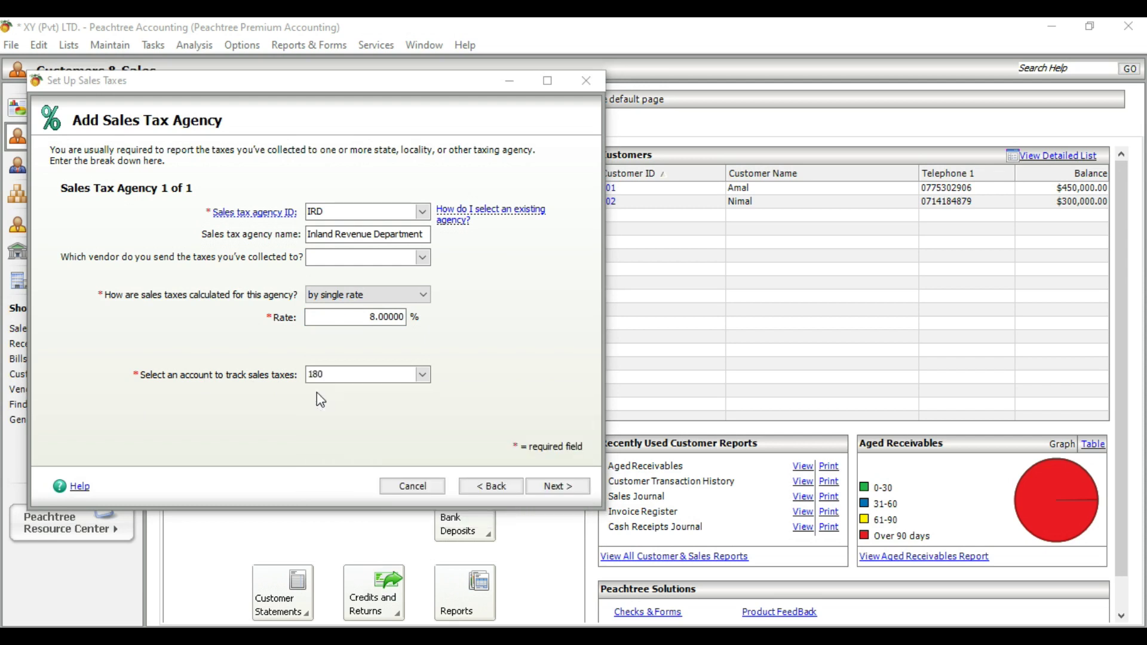
left_click(562, 488)
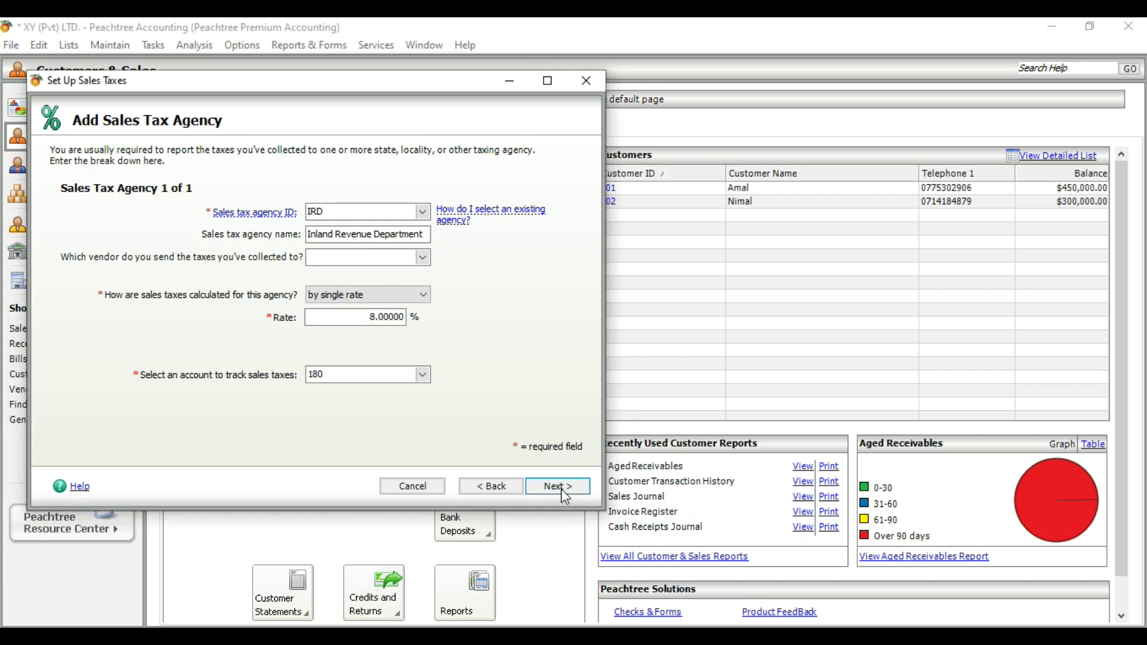
left_click(561, 489)
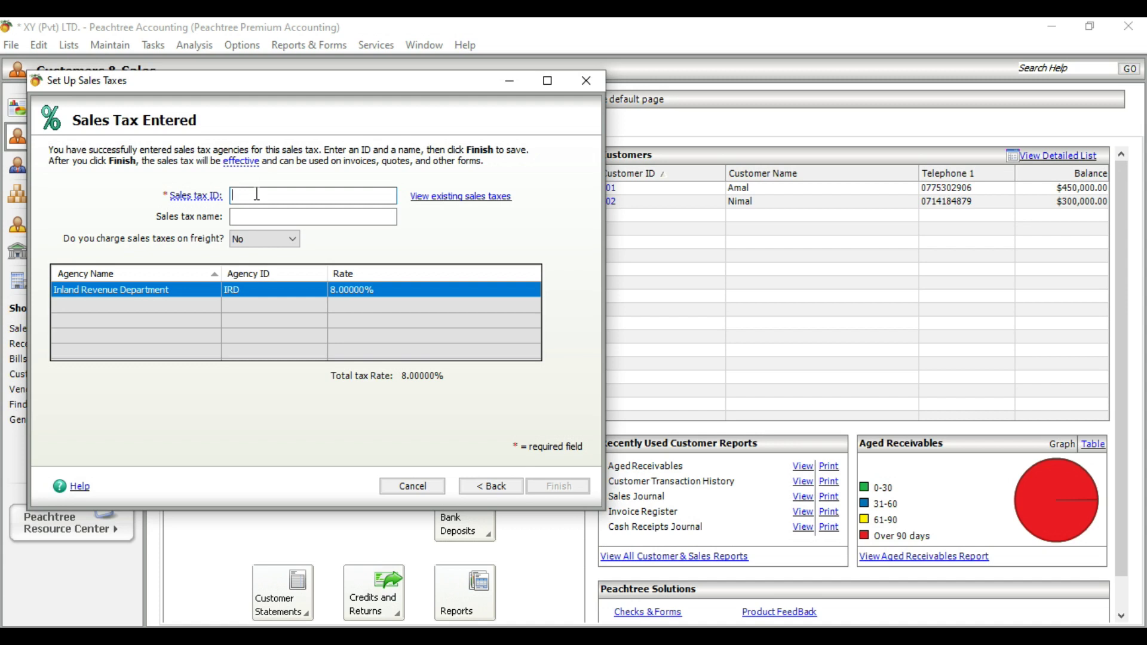
Step: Give the sales tax the ID 70 and the name VAT, leave freight untaxed, and save it
type("70")
left_click(257, 215)
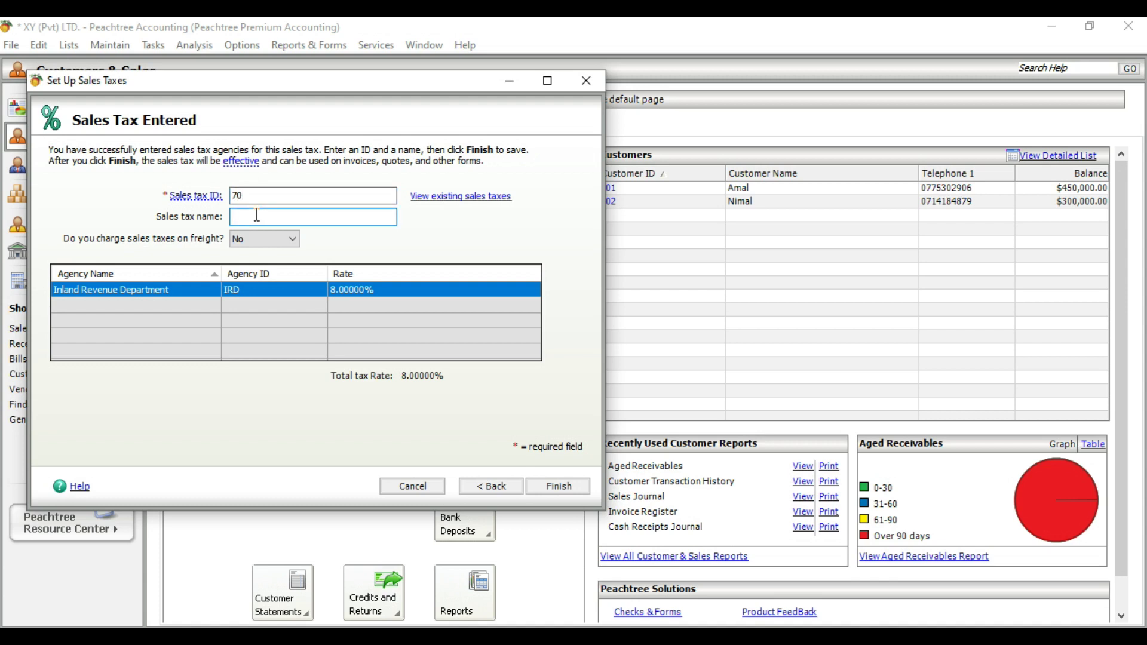
type("VAT")
left_click(283, 240)
left_click(282, 240)
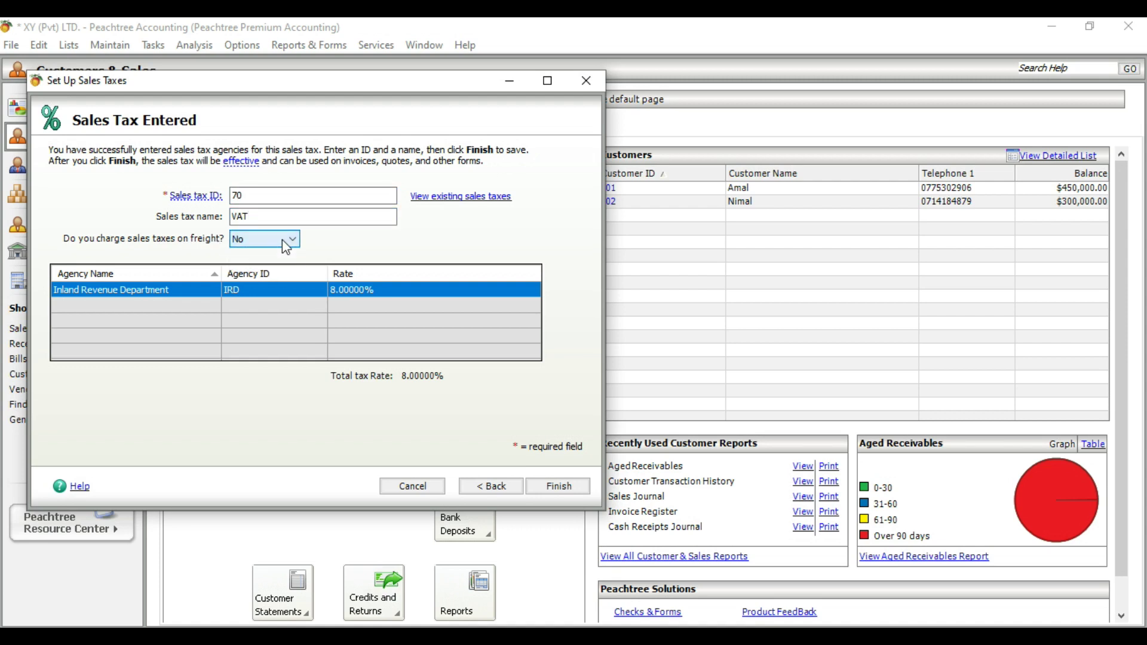
left_click(557, 488)
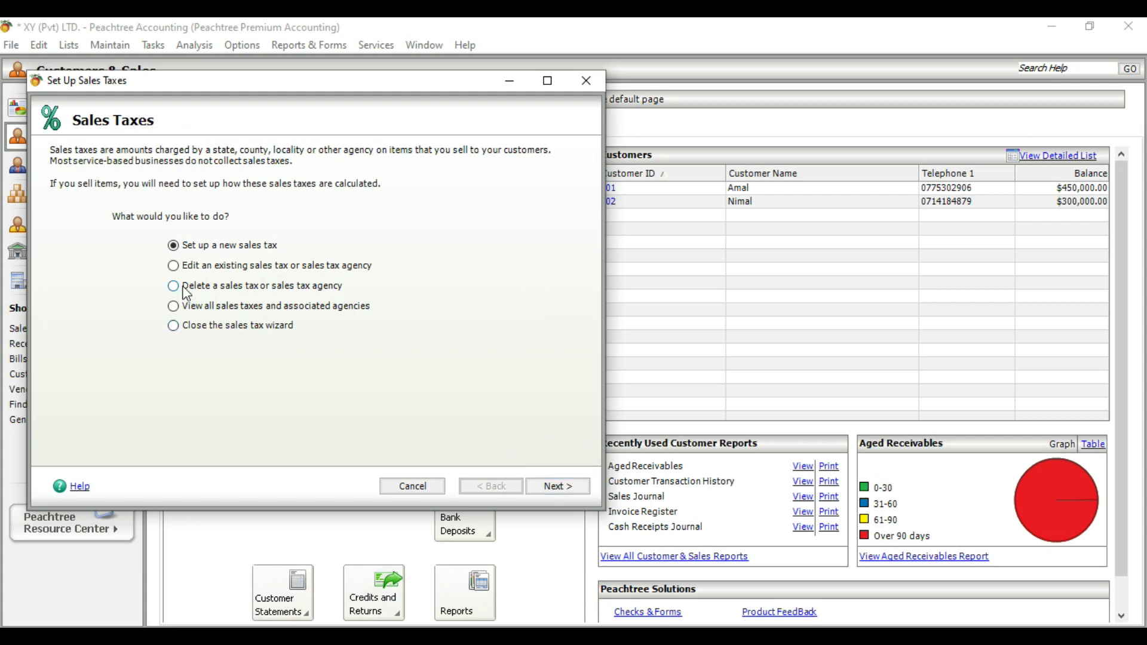
Step: View all sales taxes with their associated agencies and return to the wizard's start page
left_click(172, 309)
left_click(553, 487)
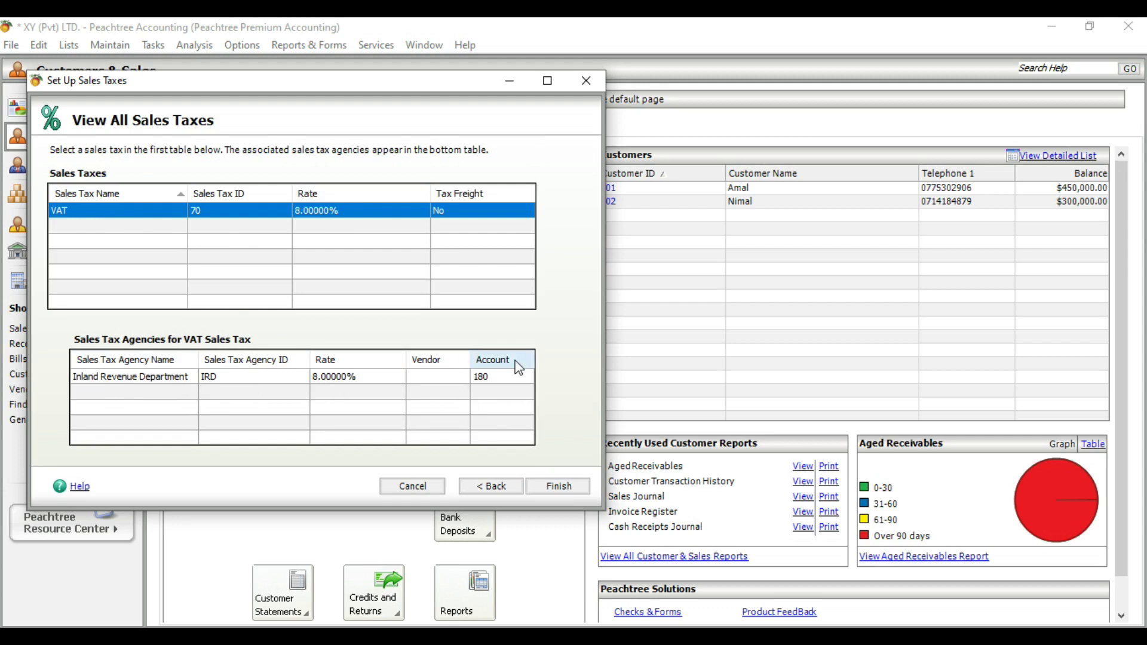
left_click(492, 487)
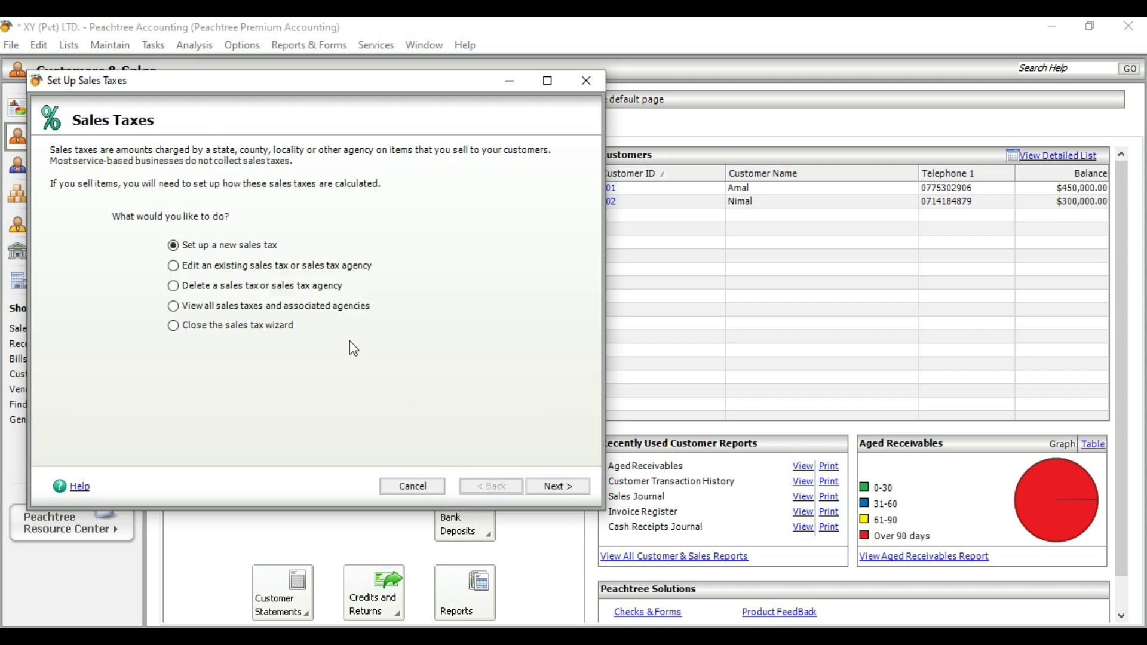
Step: Look at the delete options for sales taxes and agencies without deleting VAT, and close the sales tax wizard
left_click(173, 286)
left_click(557, 486)
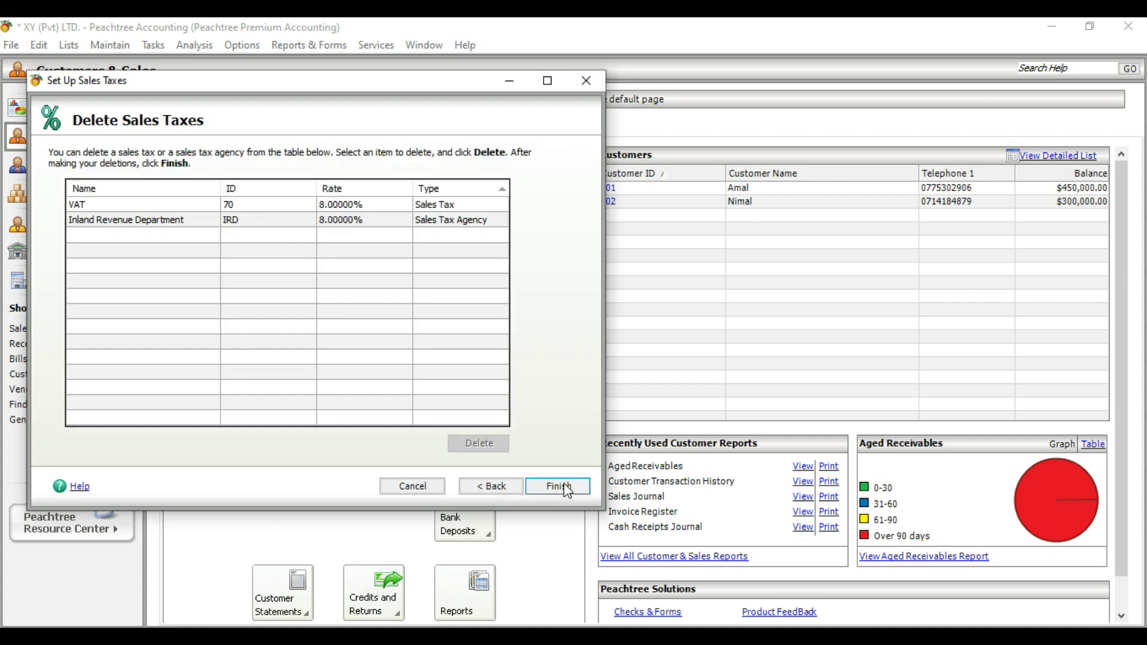
left_click(351, 206)
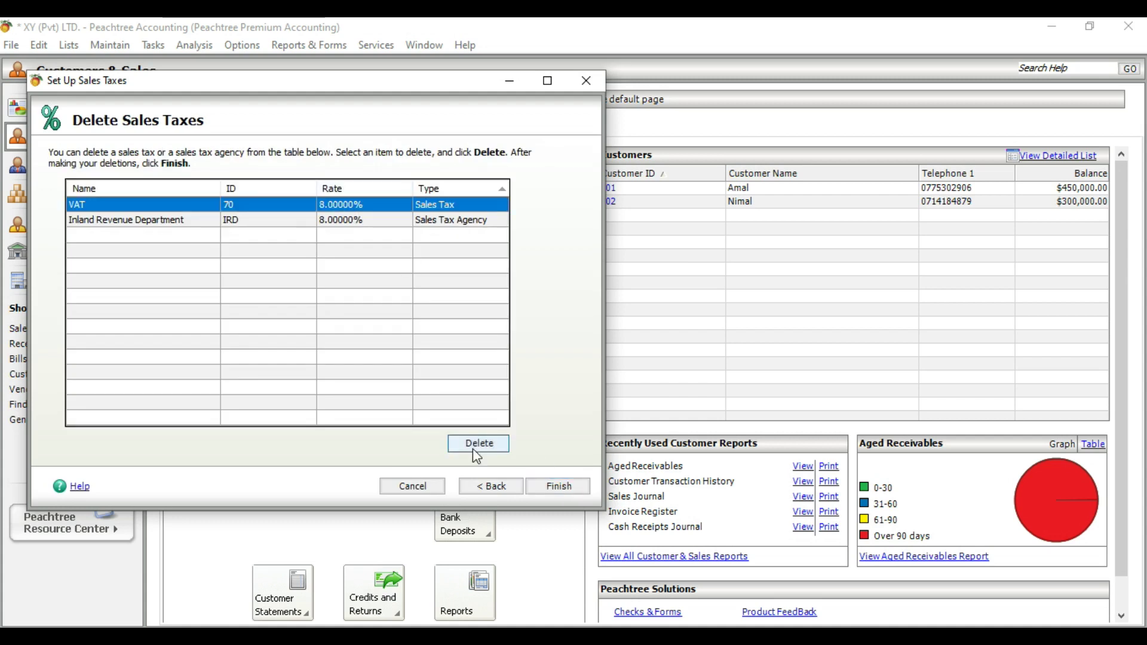
left_click(487, 490)
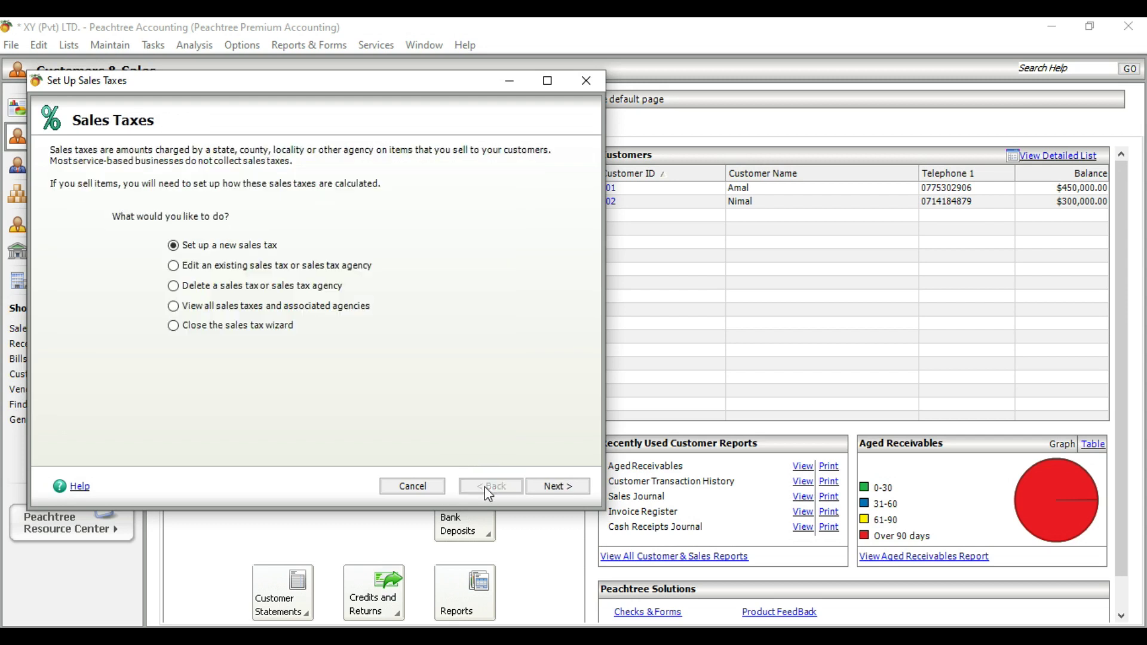
left_click(425, 487)
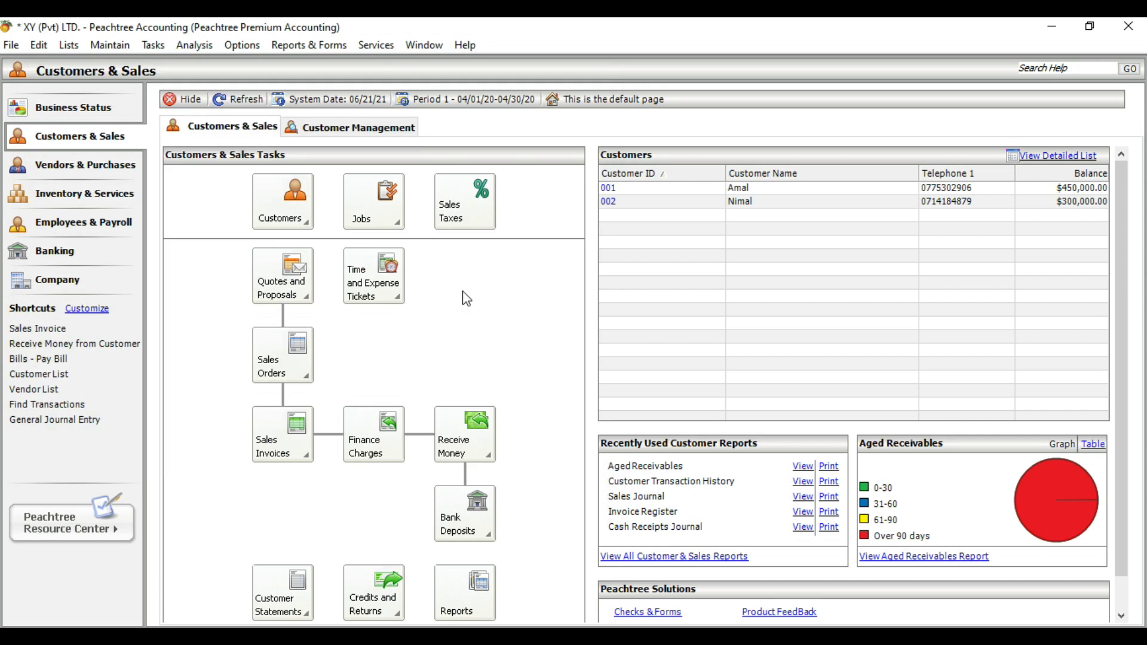
Step: Create a sales invoice for the first customer in the list with invoice number 5555
left_click(153, 45)
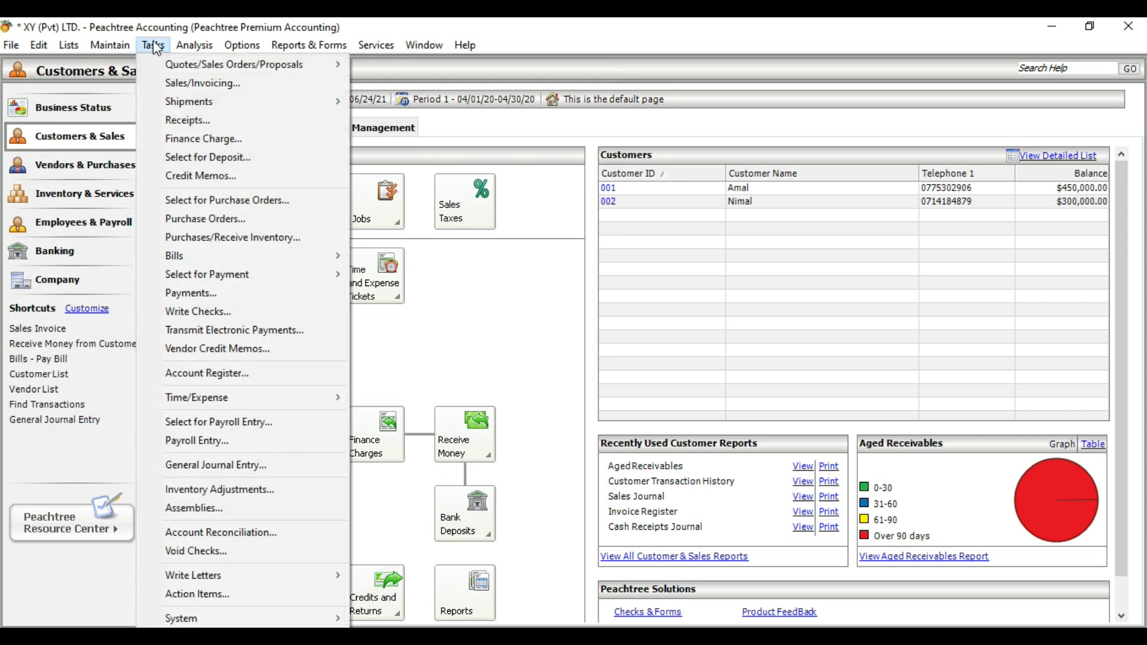
left_click(170, 84)
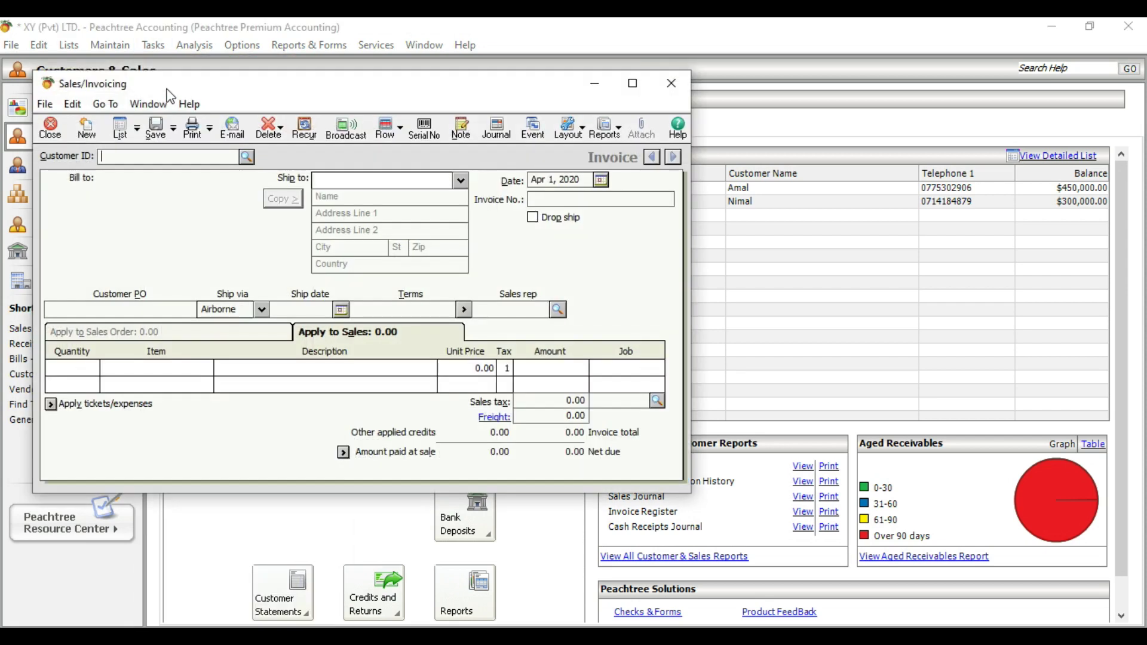
left_click(247, 157)
double_click(235, 173)
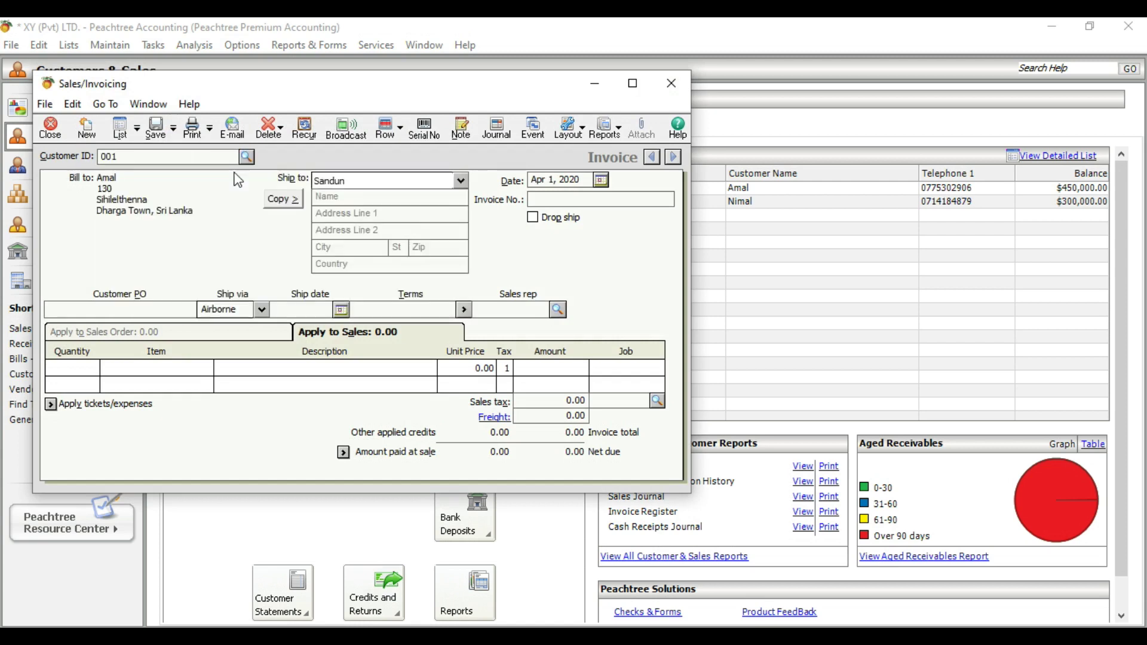
left_click(547, 200)
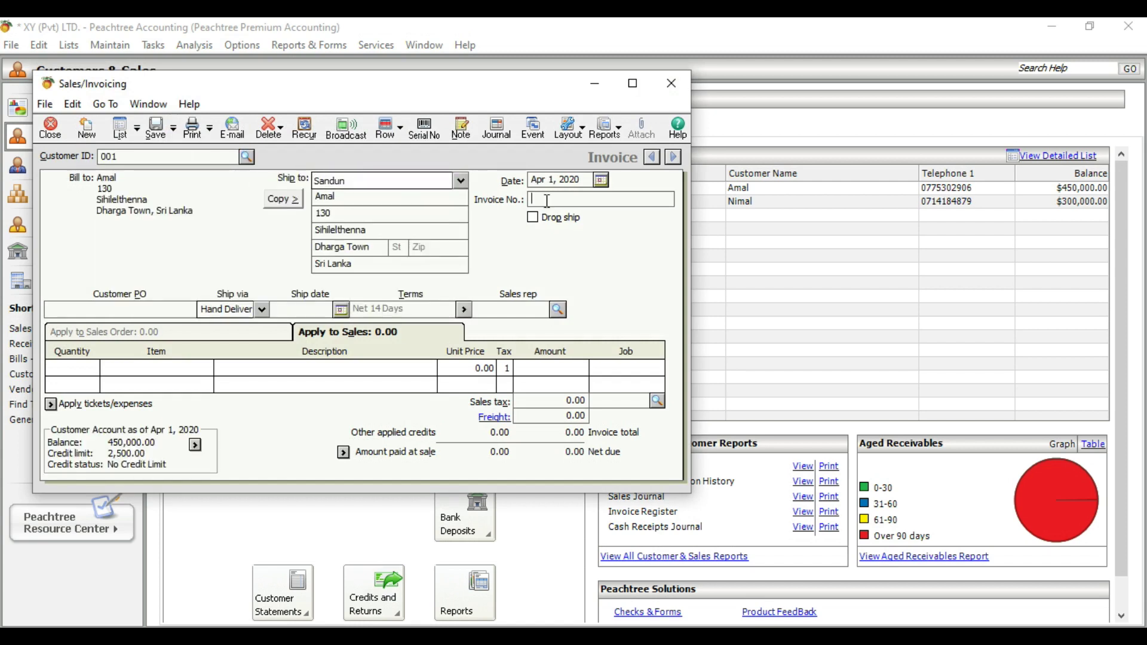
type("5555")
Step: Add a Laptop line with an amount of 100,000 to the invoice and apply the VAT sales tax
left_click(320, 375)
type("Laptop")
left_click(570, 367)
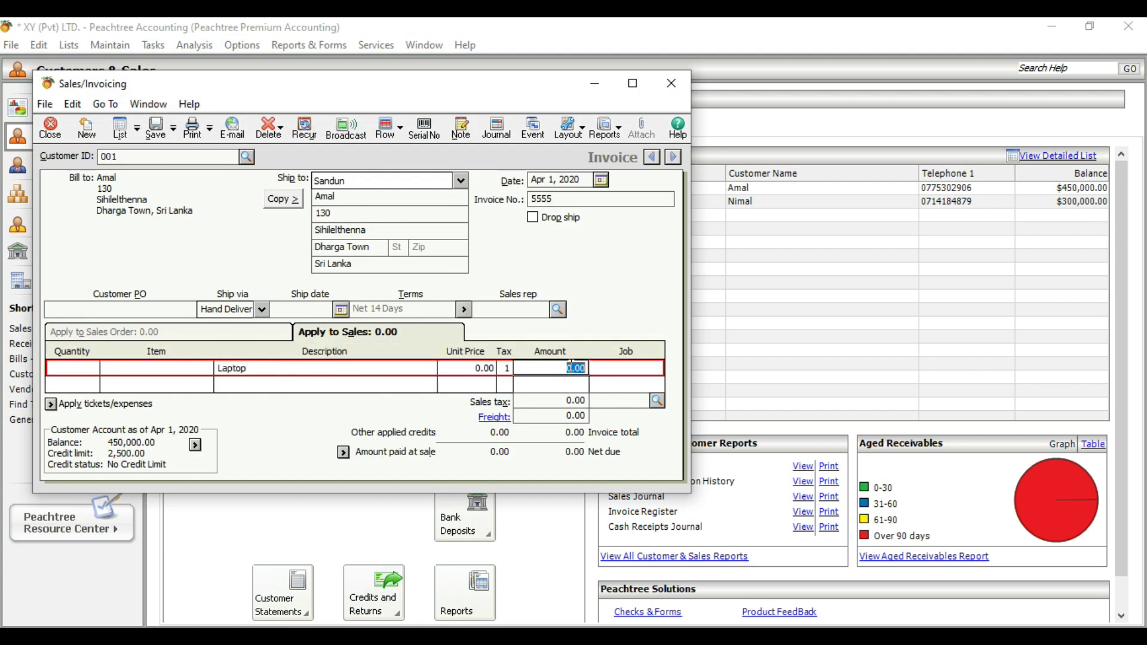
type("100000")
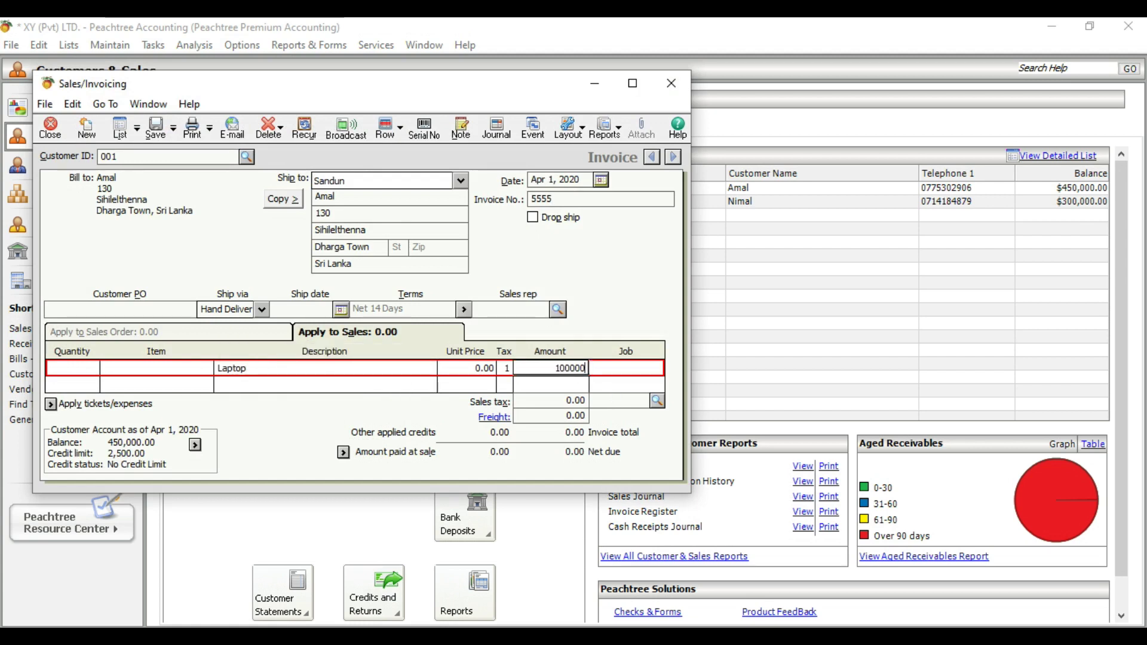
key("Tab")
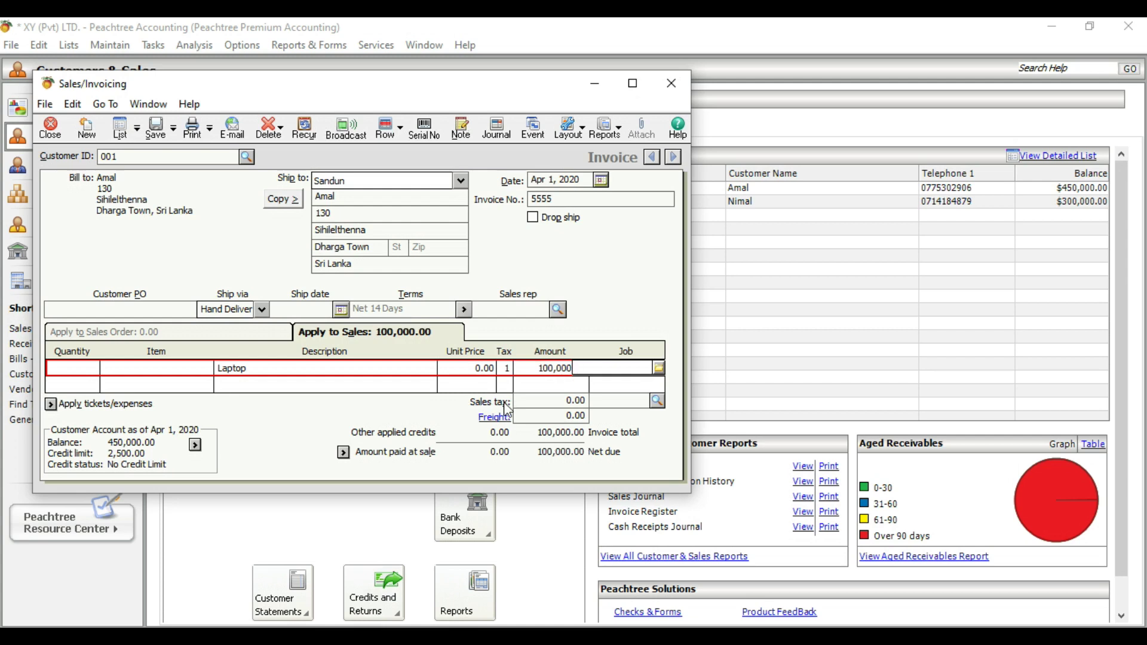
left_click(657, 400)
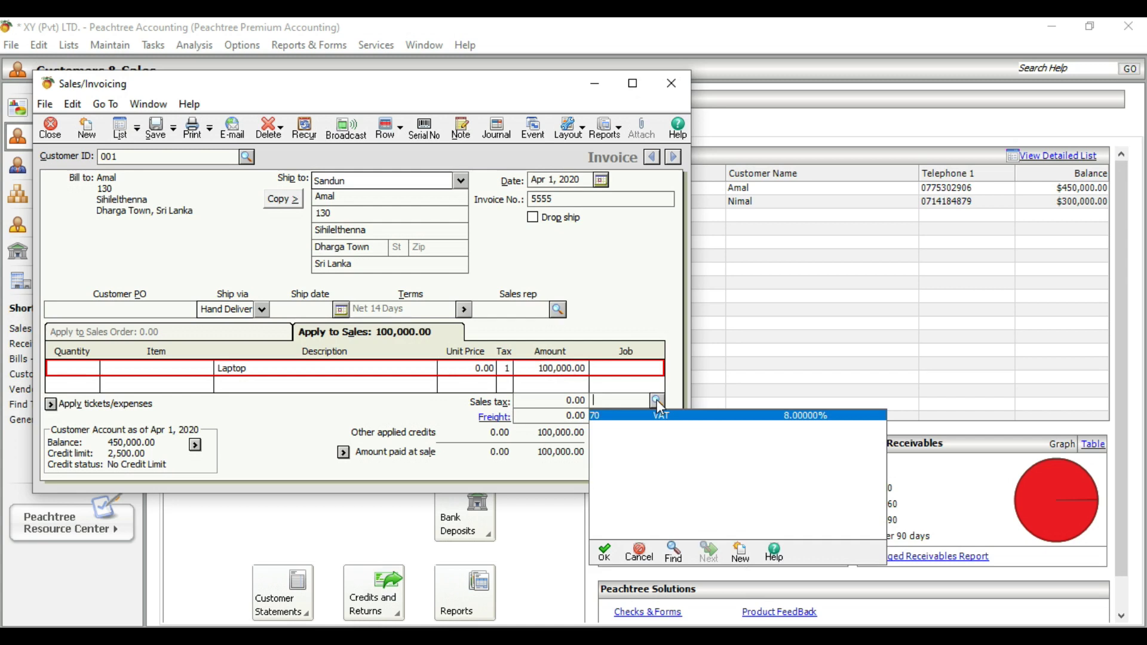
double_click(670, 417)
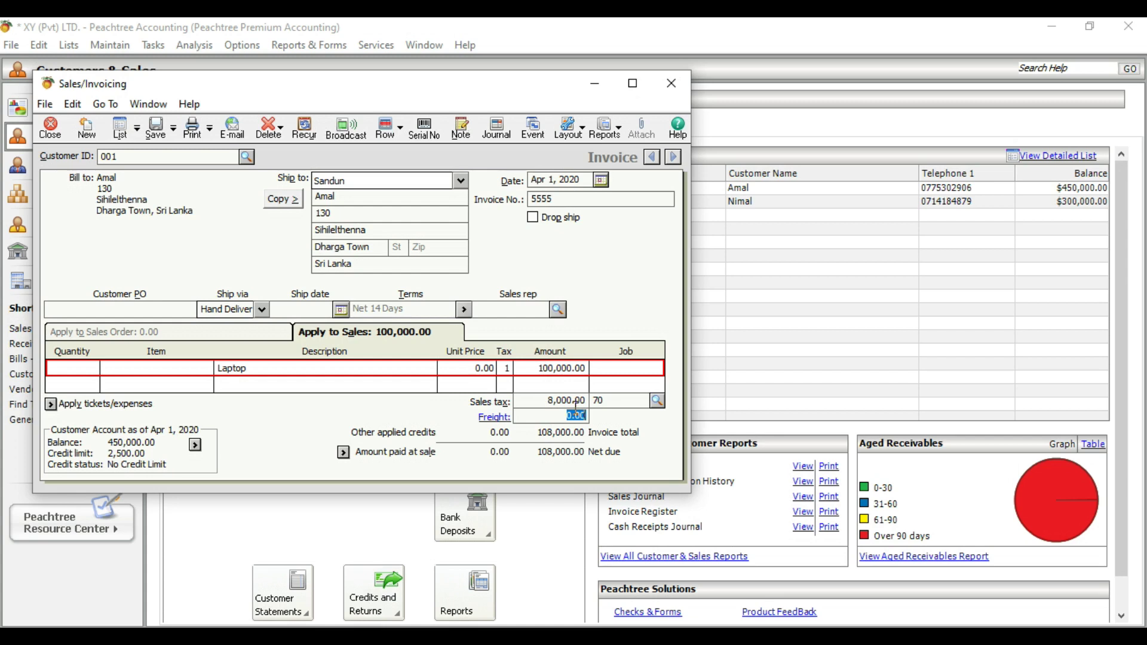
Step: Close the sales invoice without saving it and open the first customer's record for maintenance
left_click(671, 82)
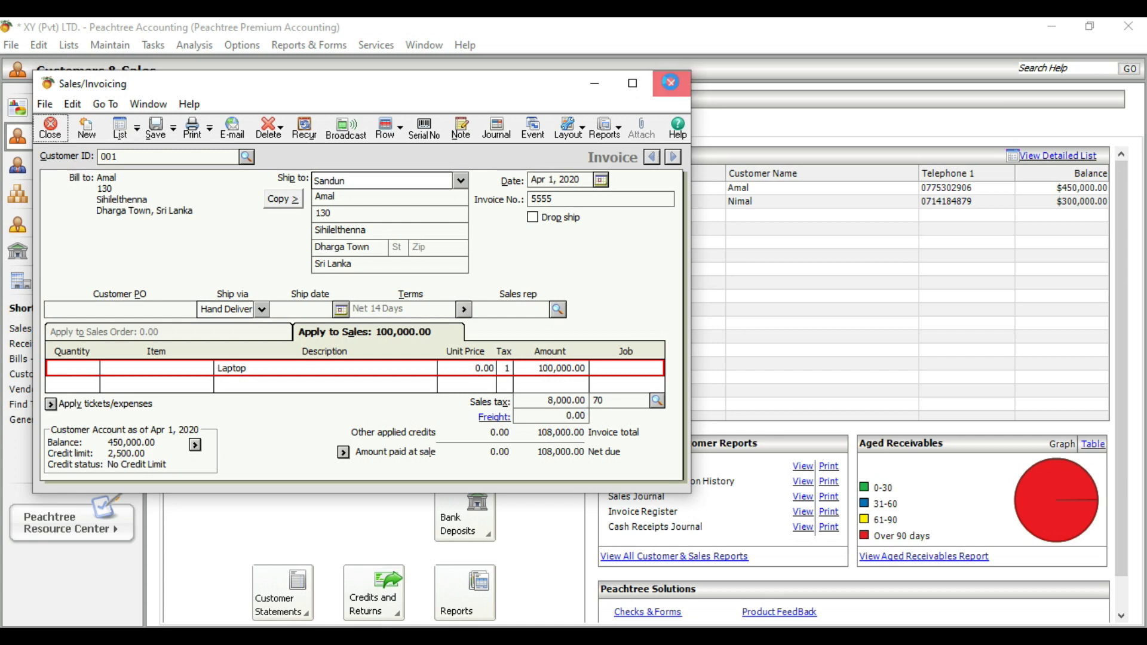
left_click(586, 388)
left_click(108, 44)
left_click(130, 62)
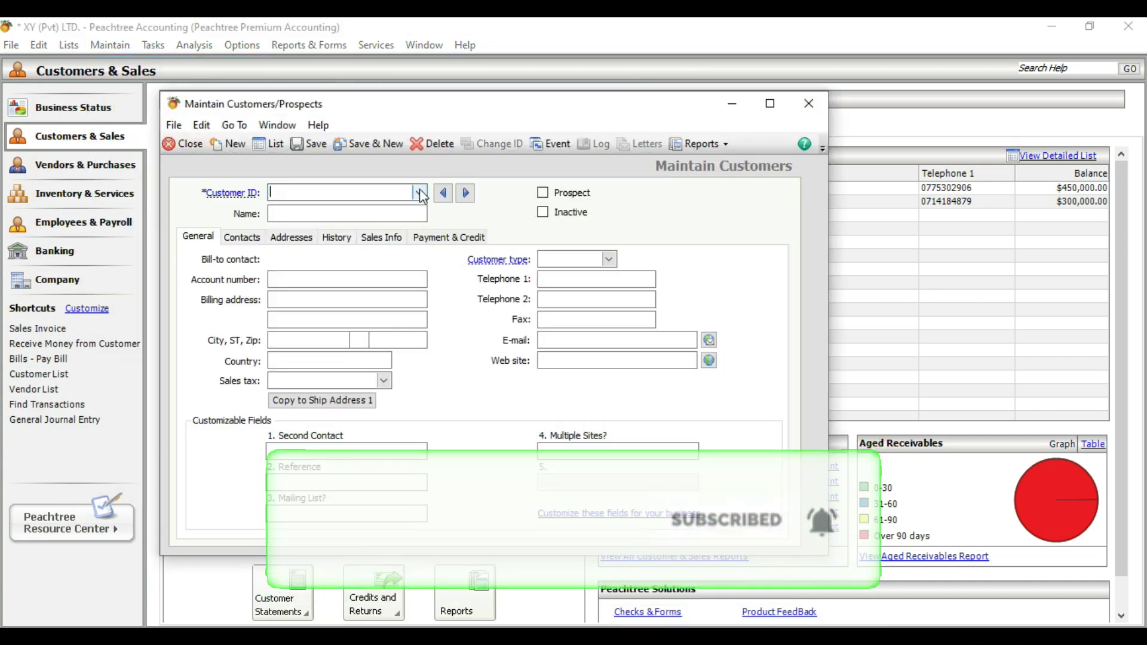
left_click(421, 193)
double_click(397, 208)
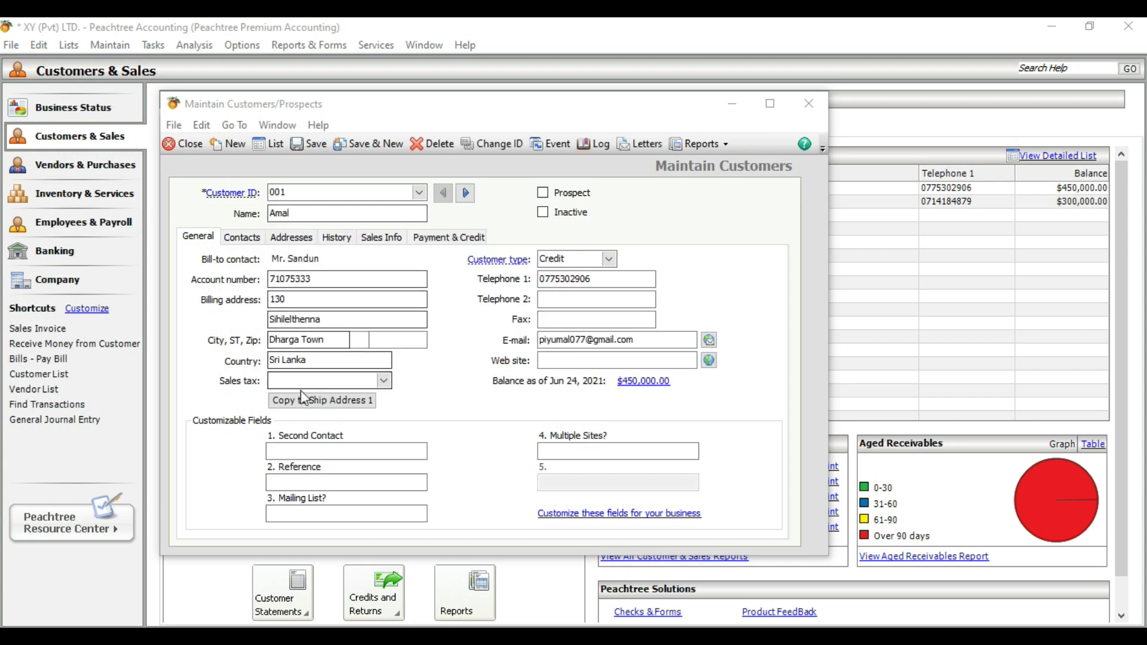
Step: Assign sales tax 70 (VAT, 8%) to the customer, save the record and close it
left_click(384, 381)
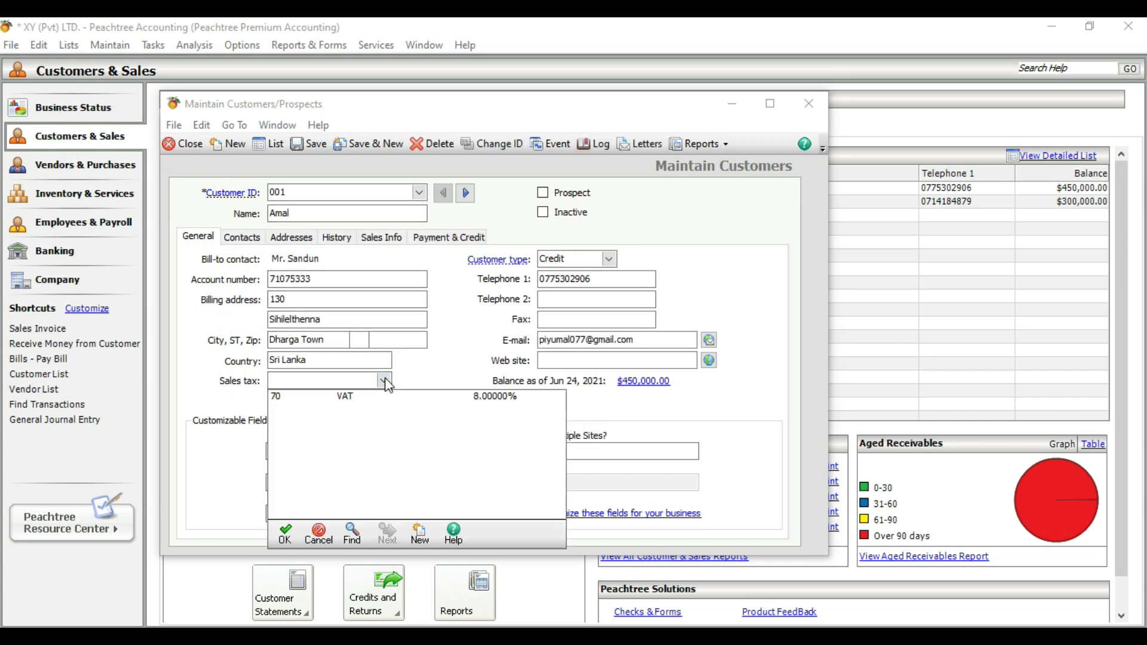
double_click(352, 399)
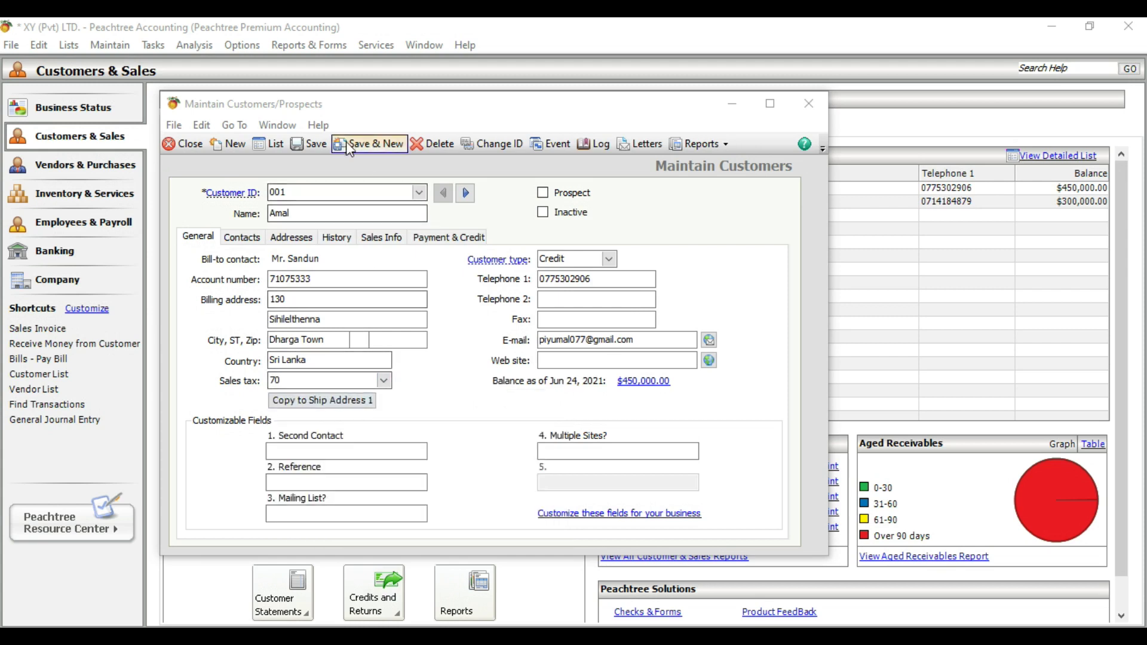
left_click(313, 145)
left_click(314, 144)
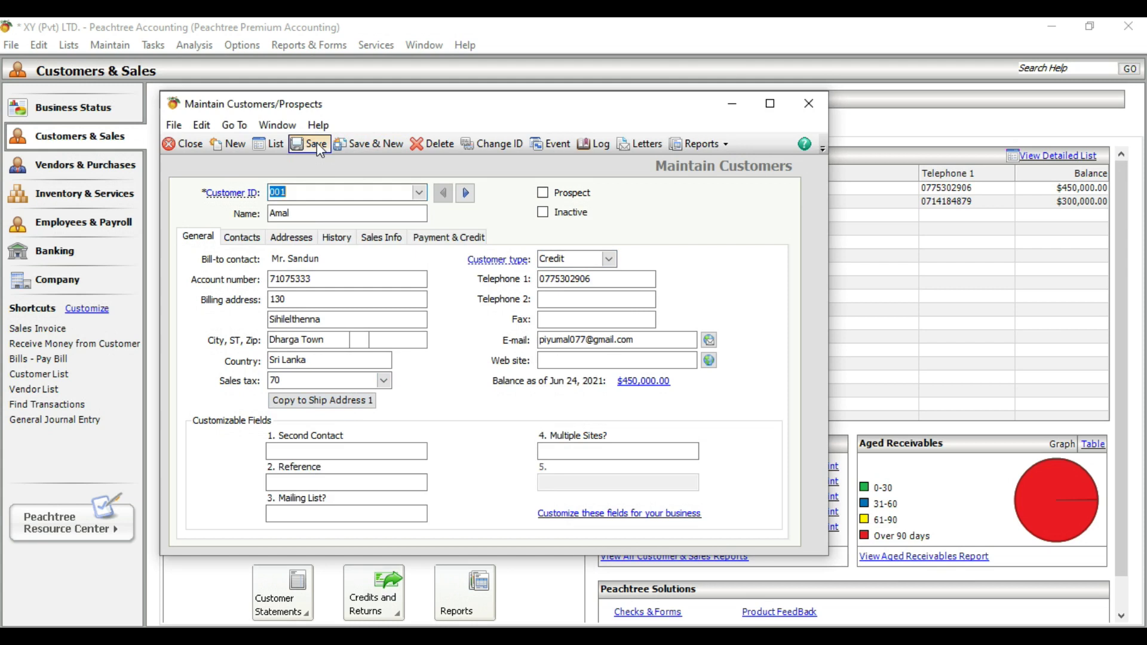
left_click(818, 112)
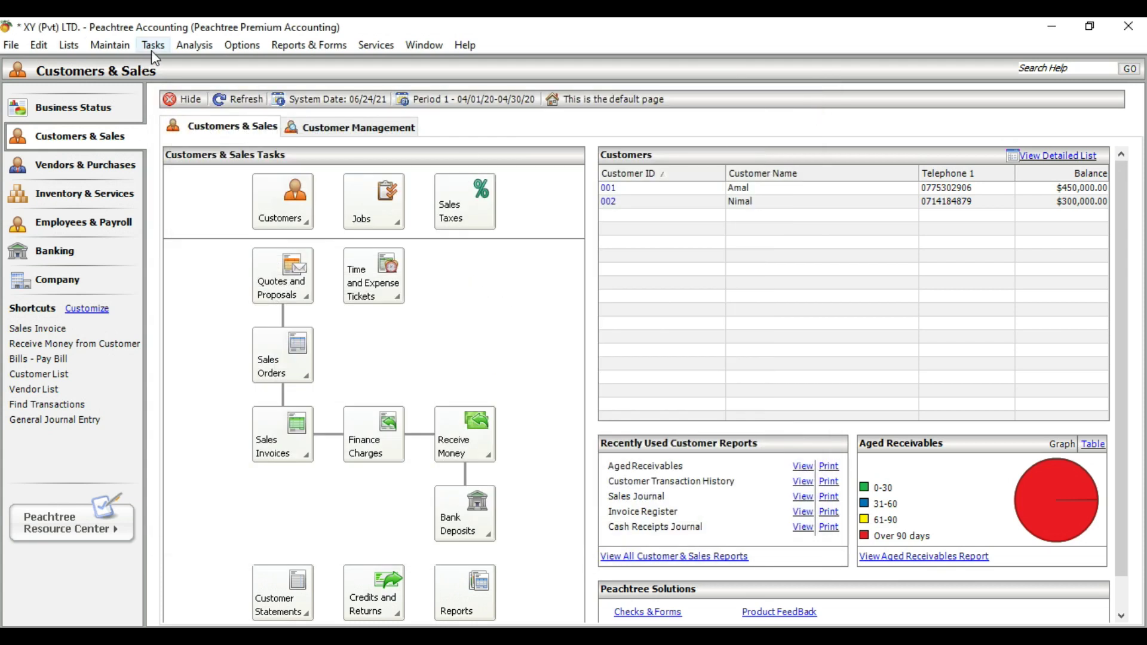
Step: Start a new sales invoice for the first customer with invoice number 5555
left_click(152, 46)
left_click(238, 83)
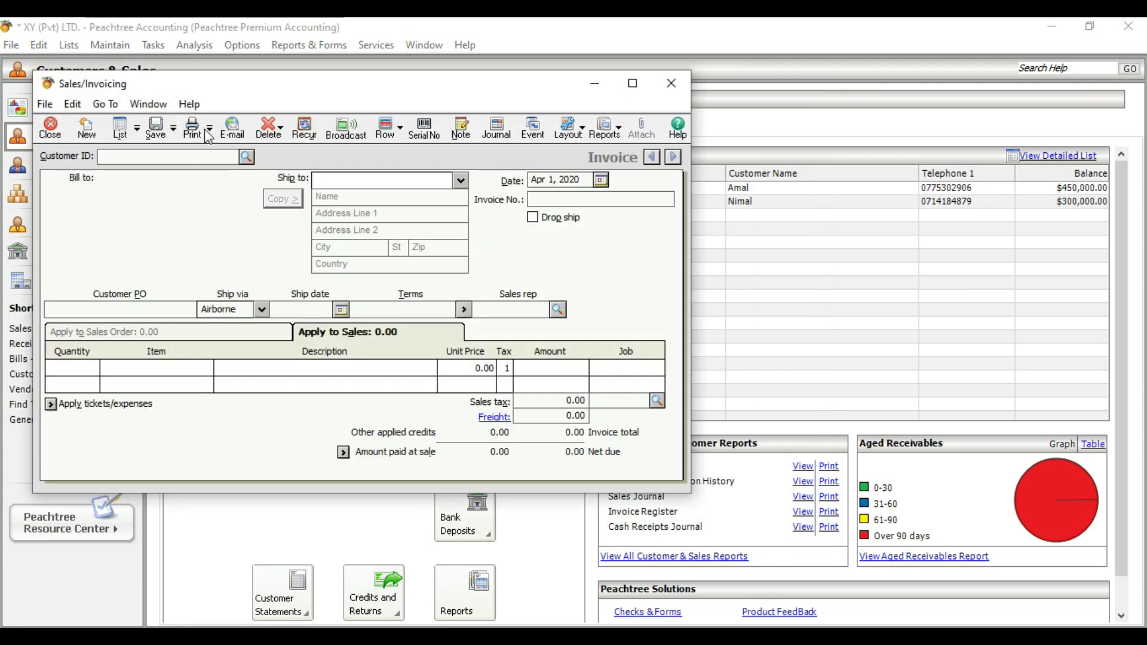
left_click(243, 157)
left_click(245, 175)
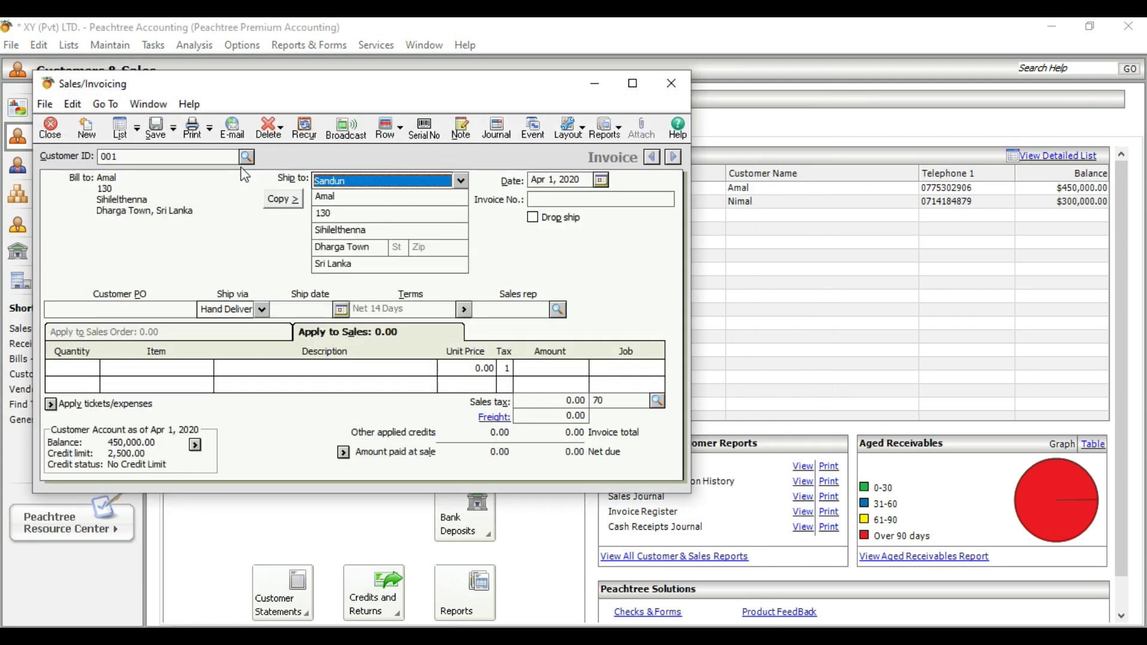
left_click(545, 198)
type("5555")
Step: Add a Laptop line with an amount of 100,000 to the invoice
left_click(296, 368)
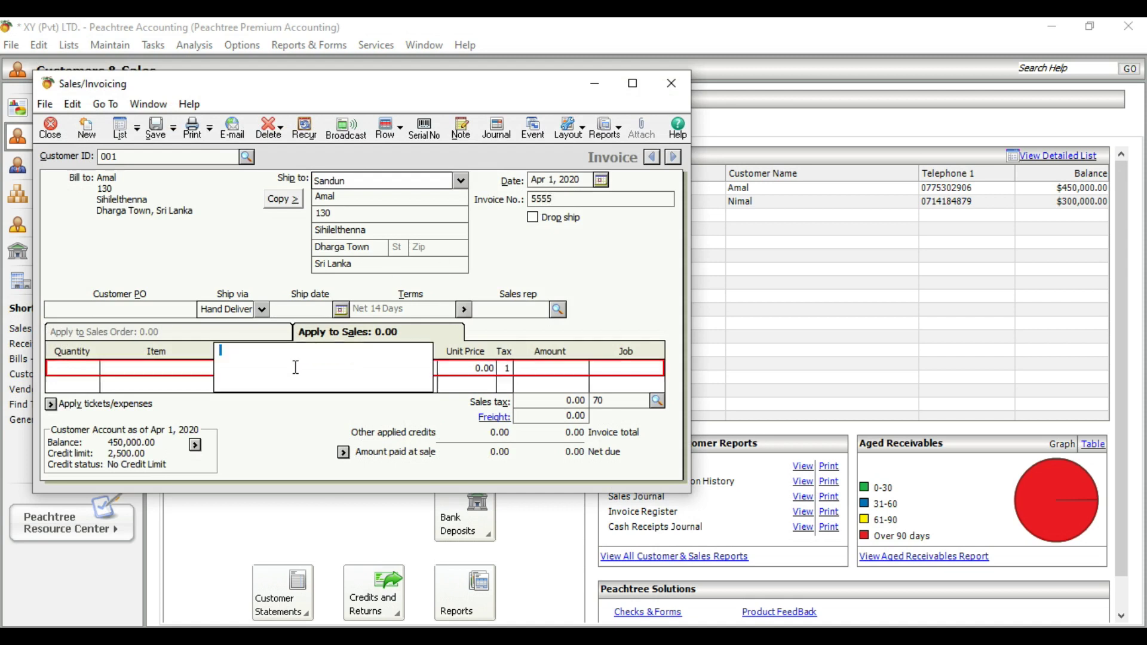
type("Laptop")
key("Tab")
key("Tab")
key("Tab")
type("100000")
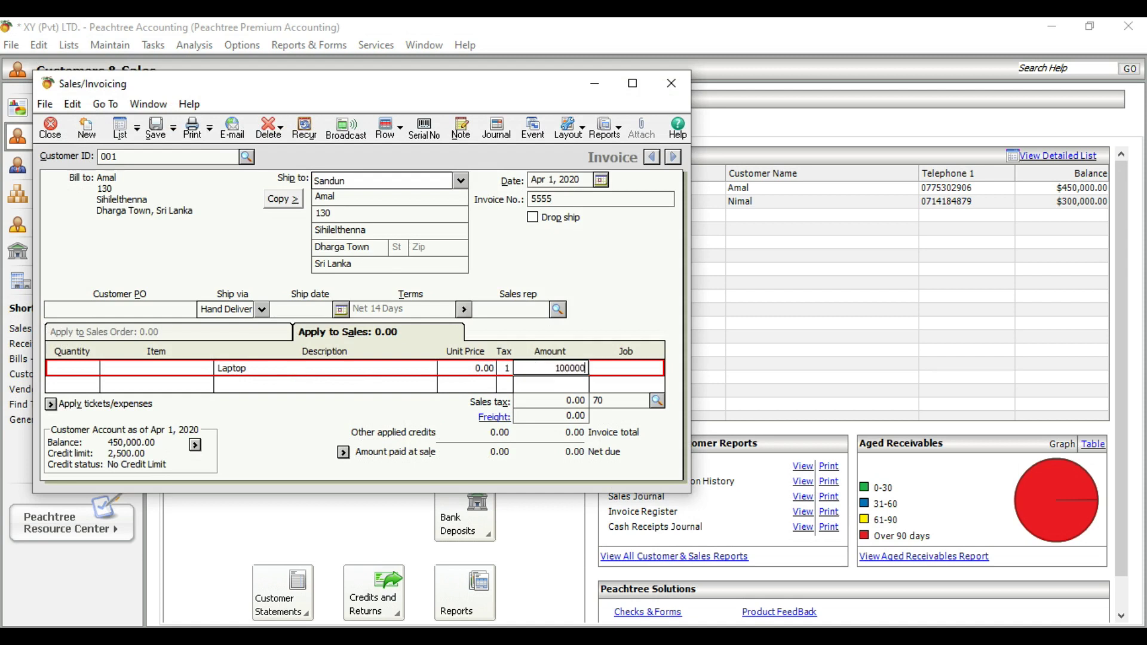
key("Tab")
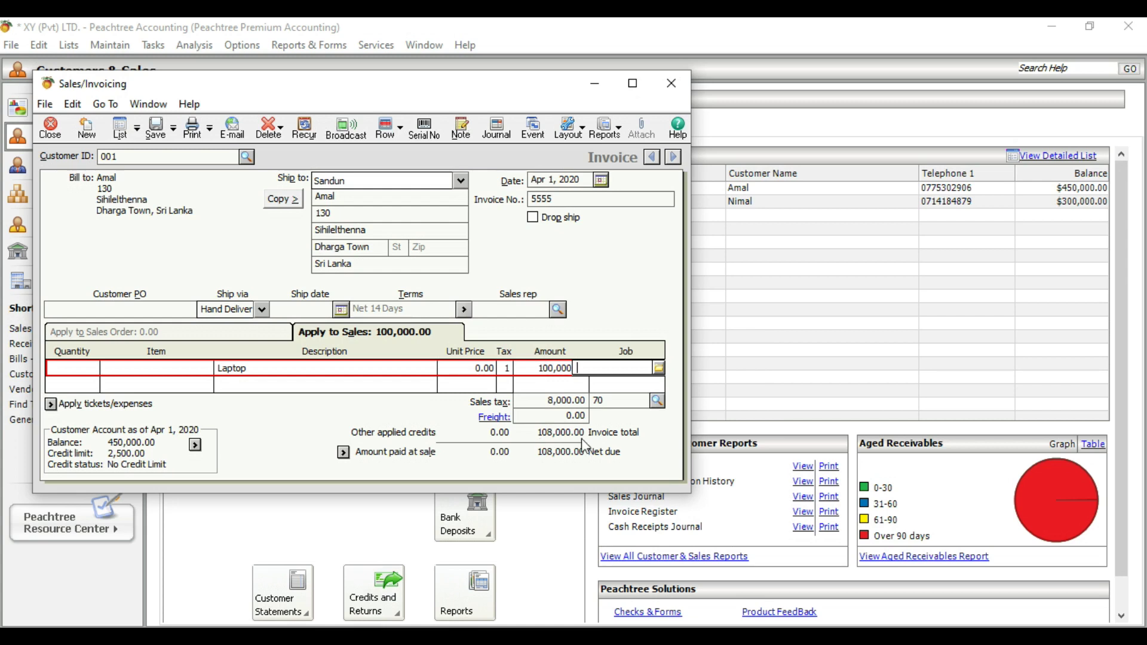
Step: Examine the journal accounts behind the invoice's Laptop and Accounts Receivable entries, and close the invoice without saving
left_click(503, 132)
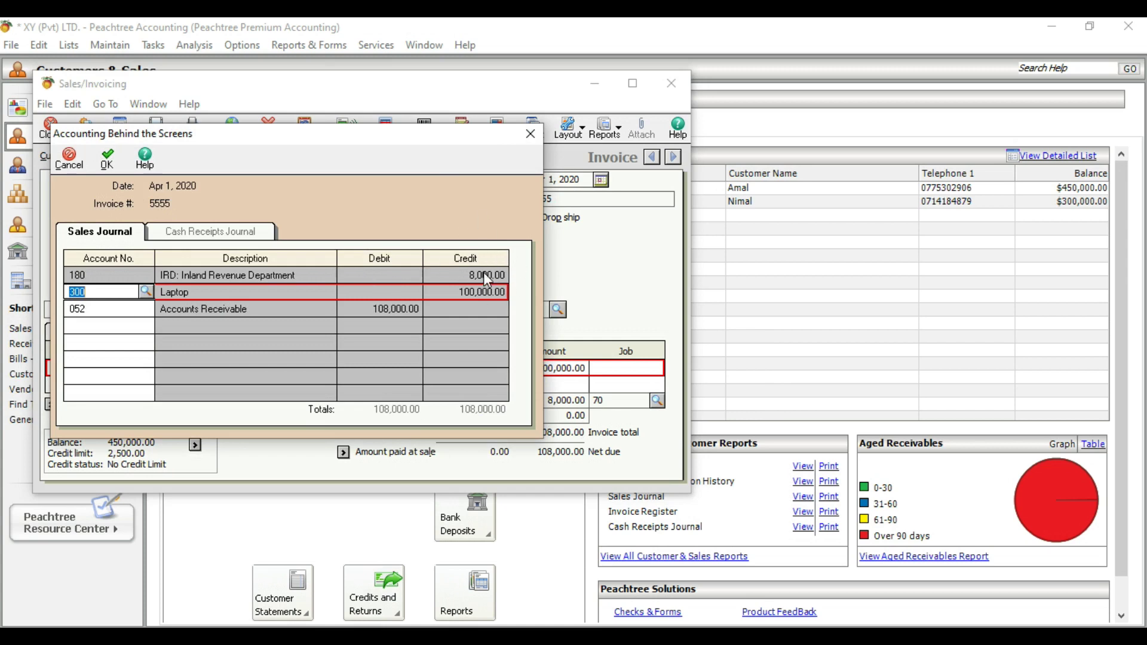
left_click(145, 292)
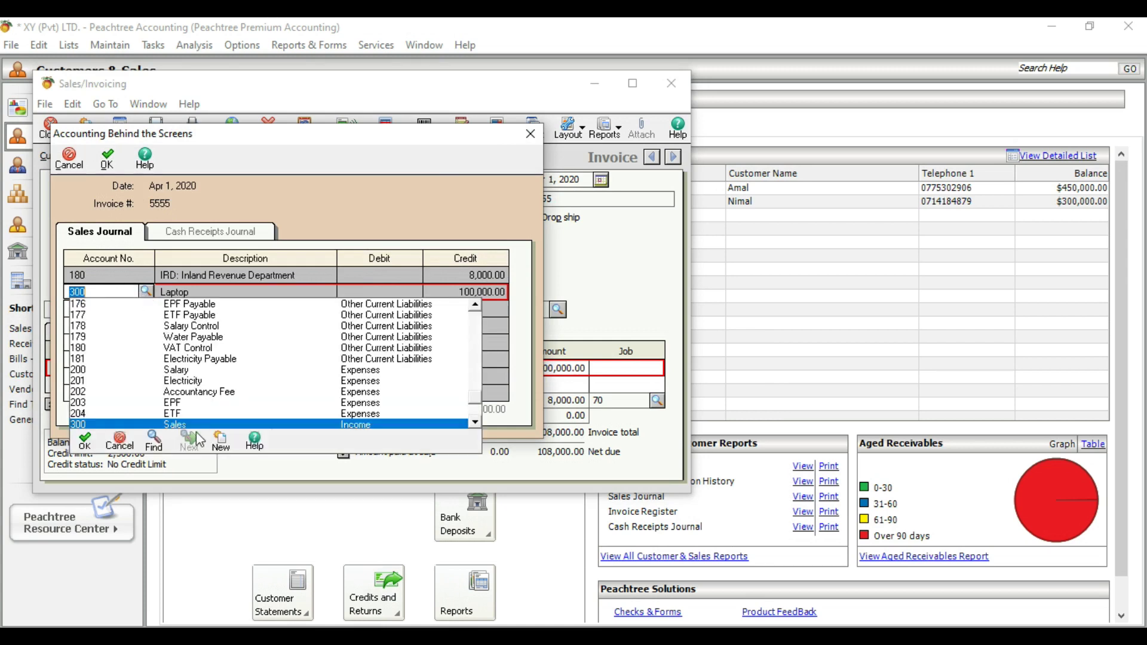
left_click(147, 292)
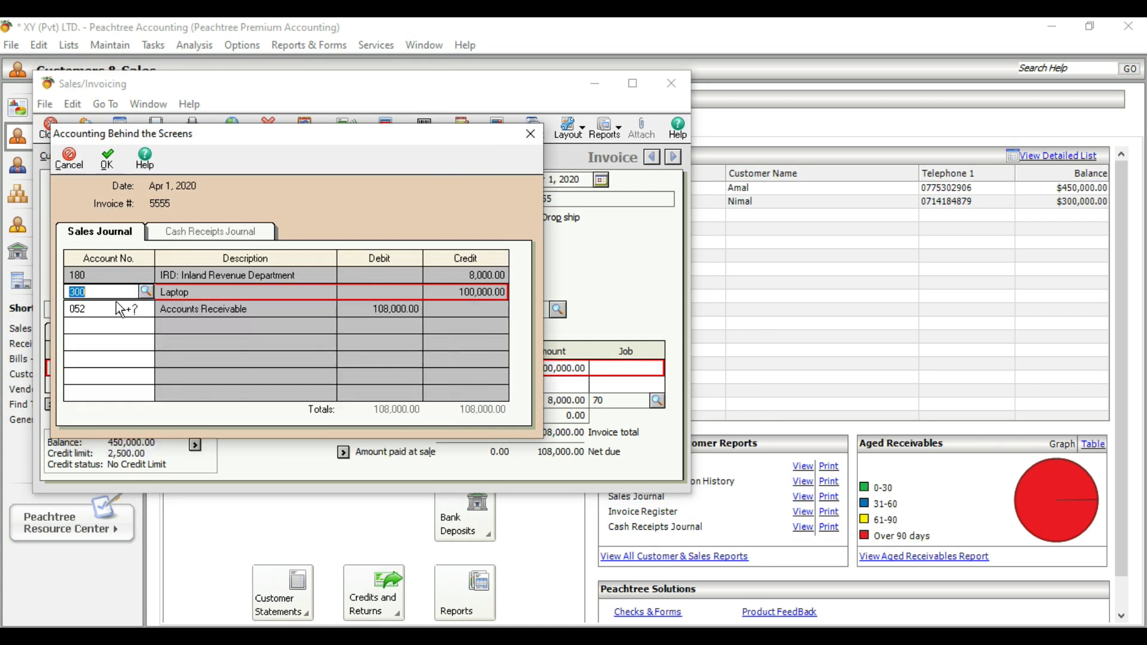
left_click(117, 304)
left_click(145, 308)
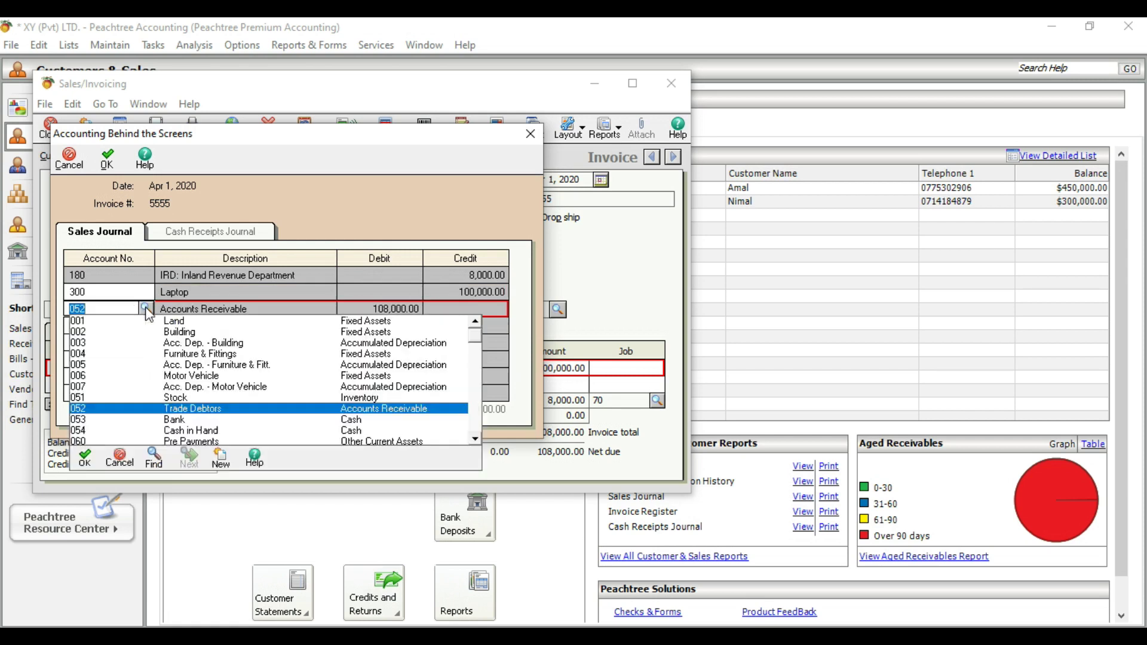
left_click(165, 410)
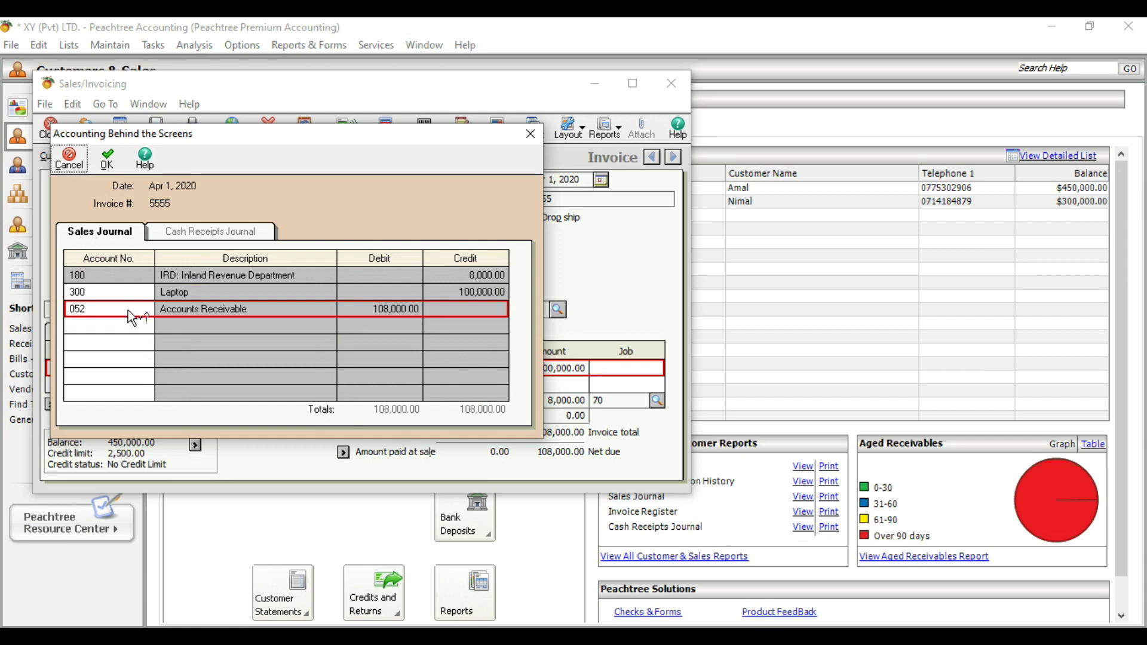
left_click(528, 135)
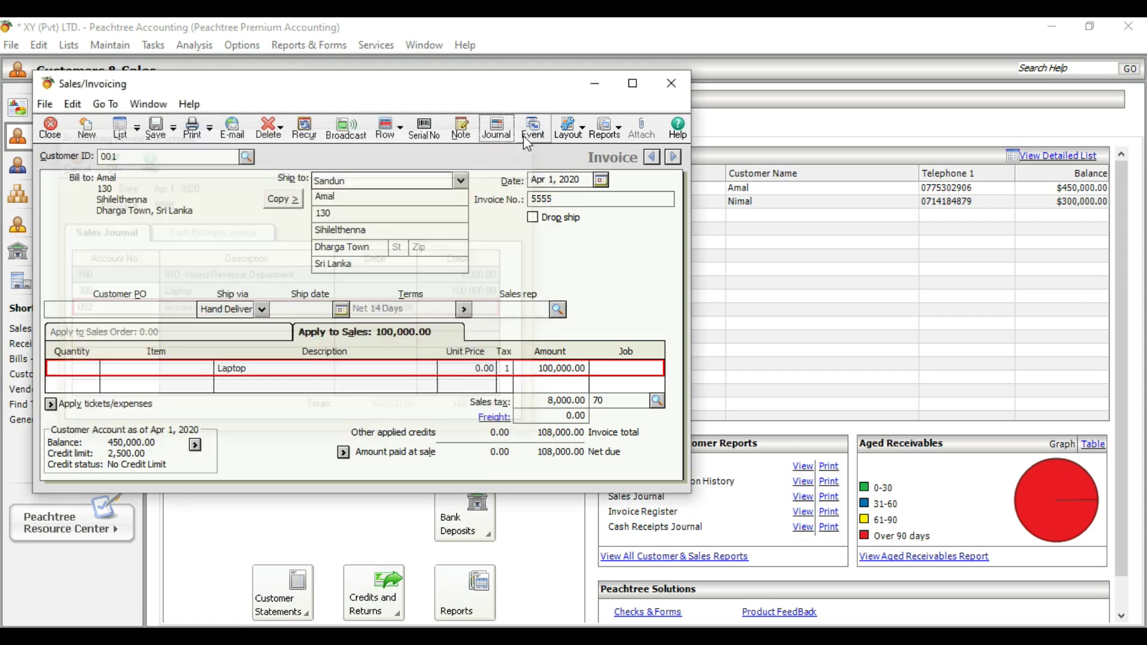
left_click(667, 85)
left_click(587, 388)
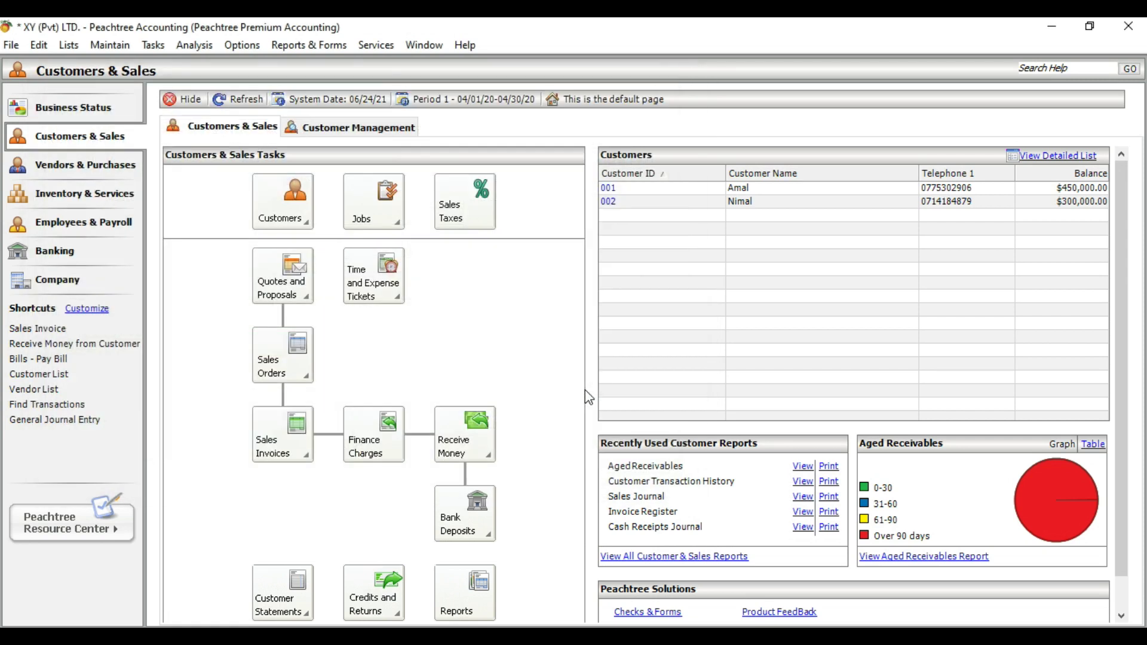